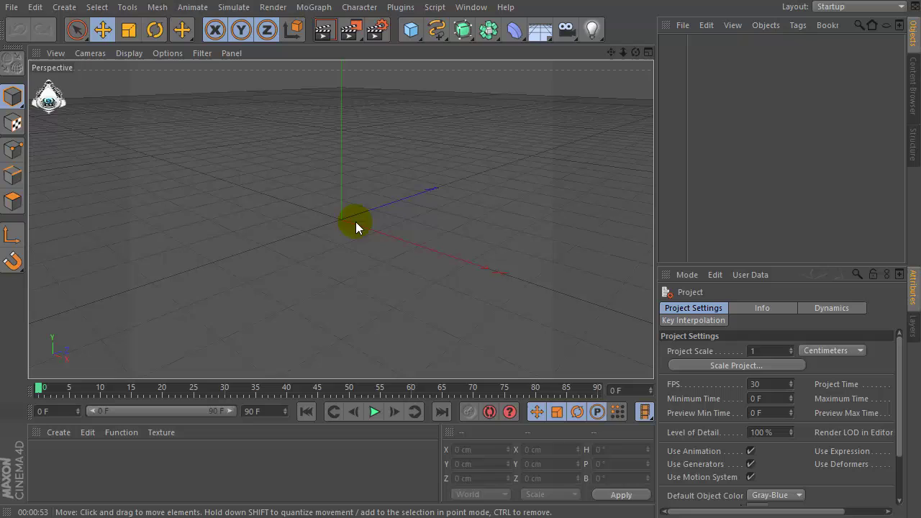
- Add a Disc primitive from the Objects palette and zoom the viewport in on it
left_click(411, 30)
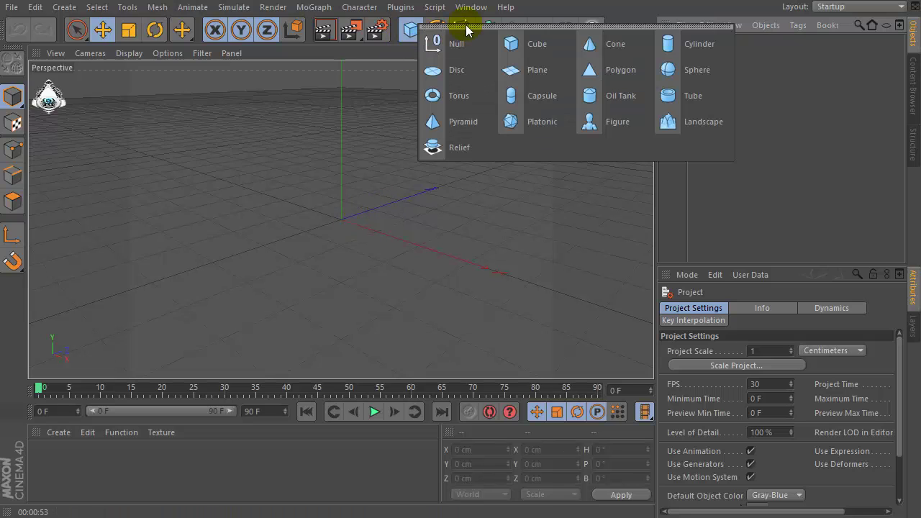
left_click(457, 73)
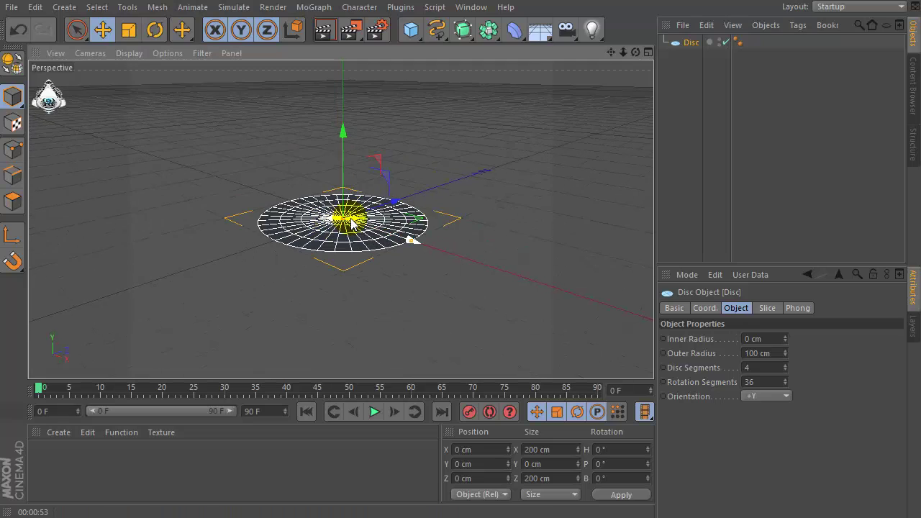
scroll(351, 224, "up", 3)
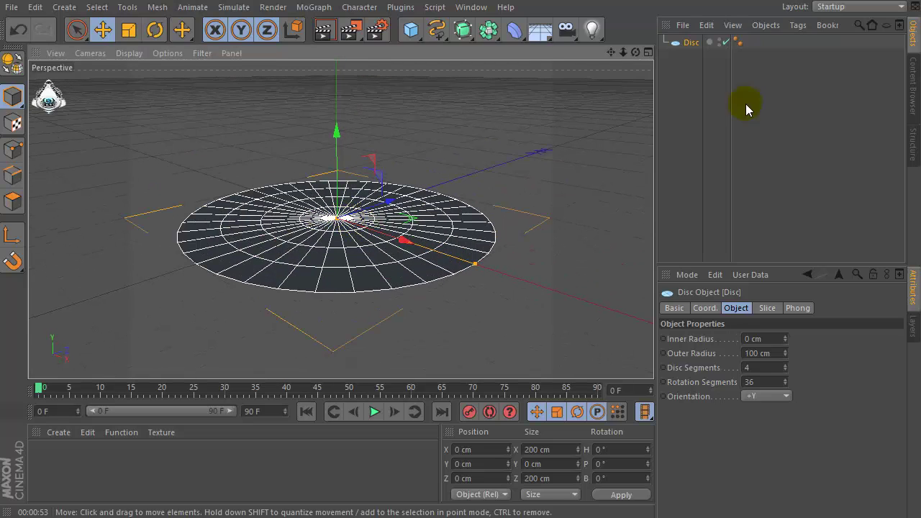
- Create a new material named Mat and open it in the Material Editor
double_click(106, 465)
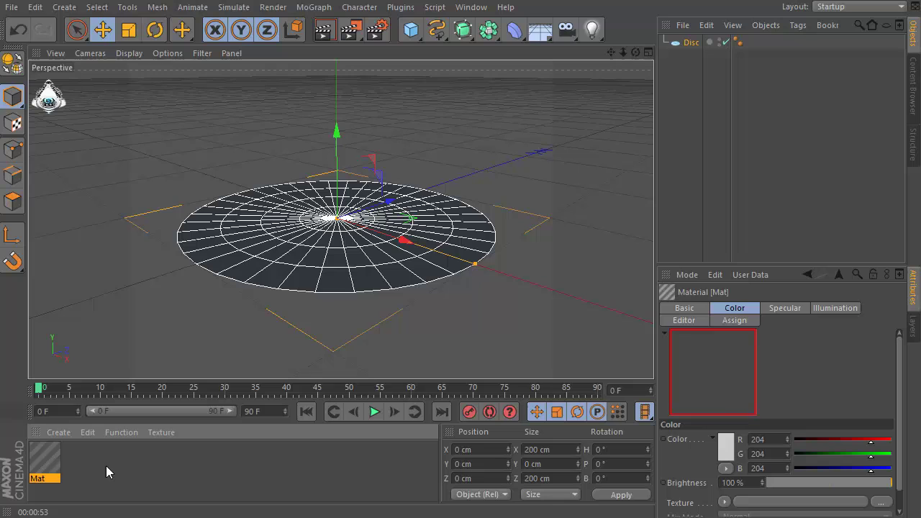
double_click(52, 458)
left_click_drag(185, 16, 355, 33)
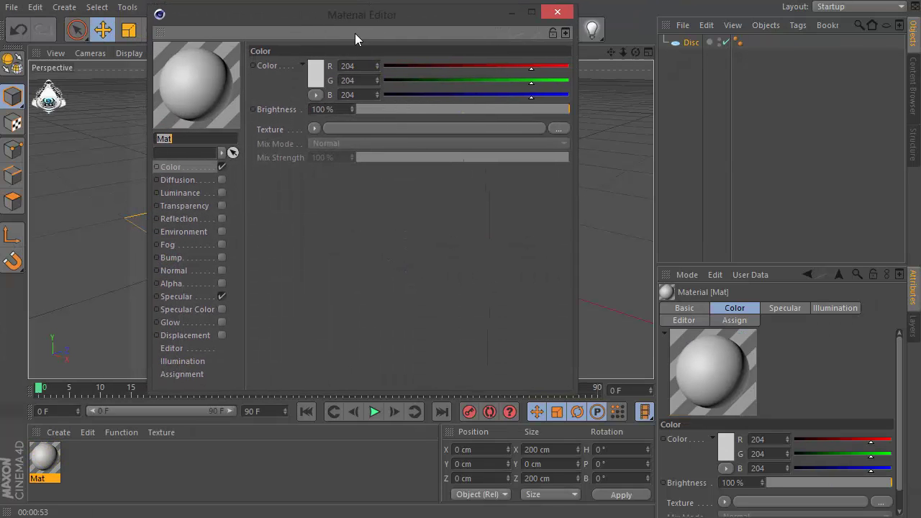
left_click_drag(293, 19, 259, 0)
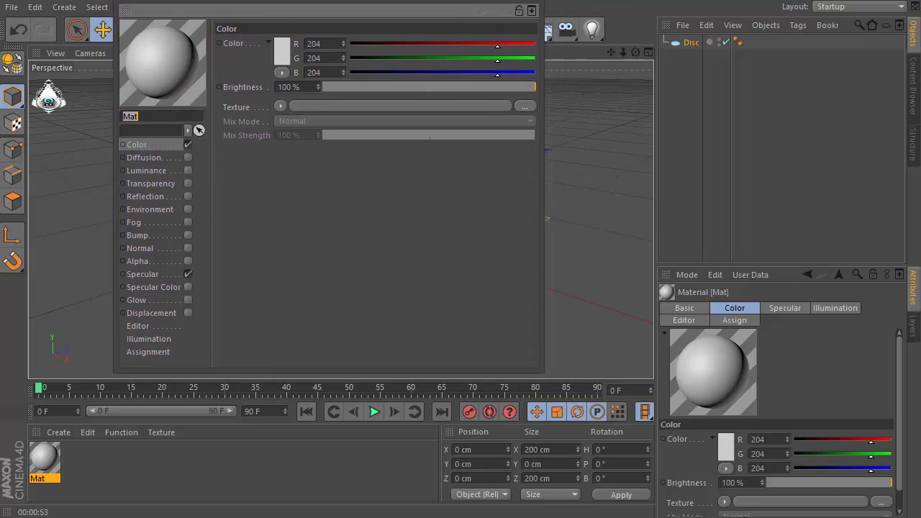
- Set the Color channel texture to a Layer shader and show its layer settings
left_click(146, 145)
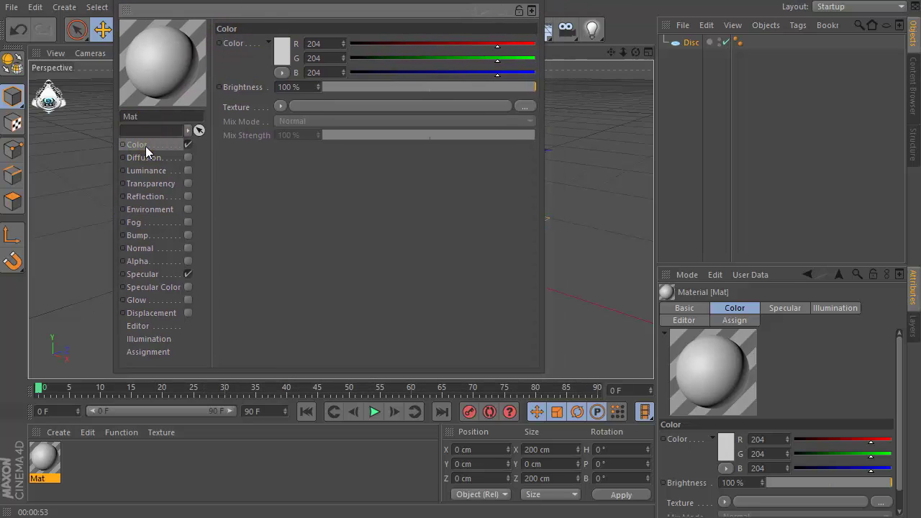
left_click(280, 106)
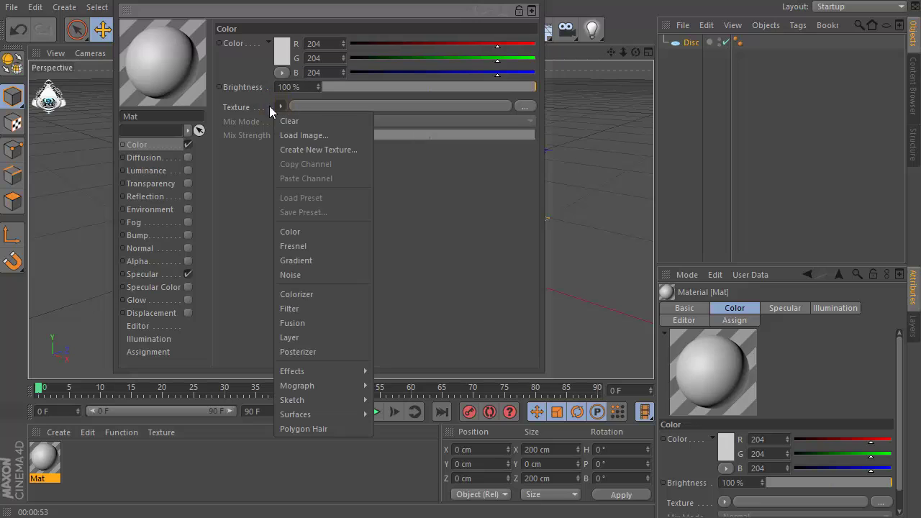
left_click(312, 337)
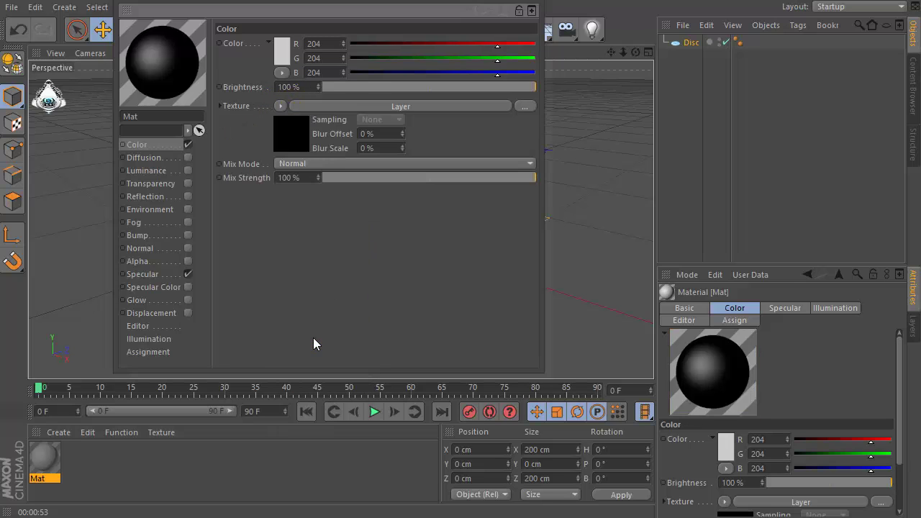
left_click(294, 134)
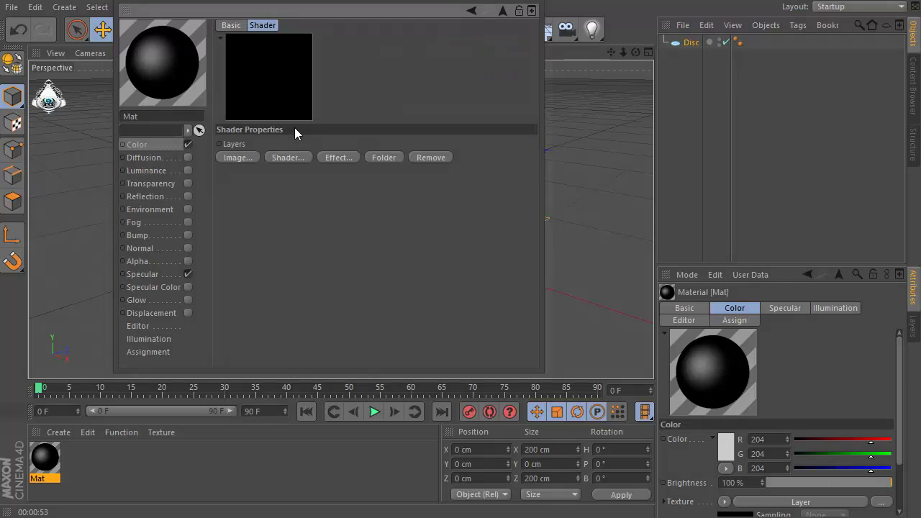
- Add a Noise layer to the Layer shader and set its noise type to Luka
left_click(287, 157)
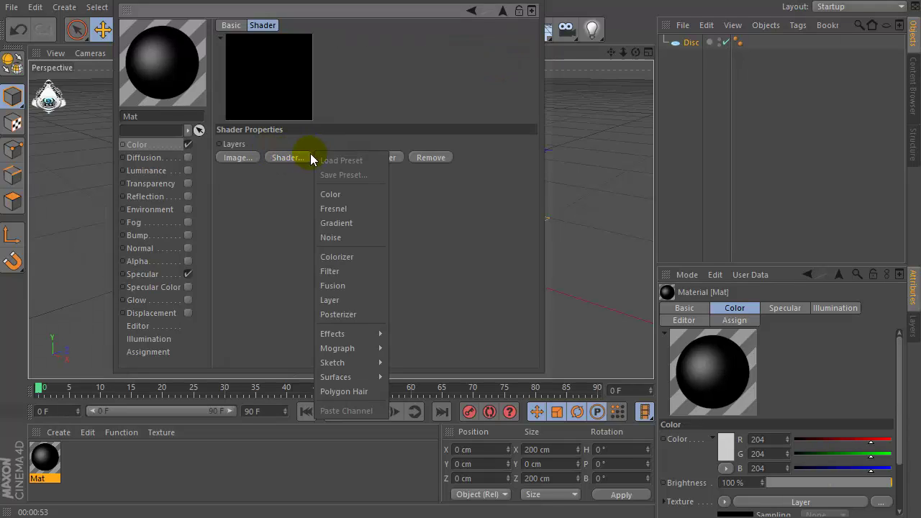
left_click(349, 238)
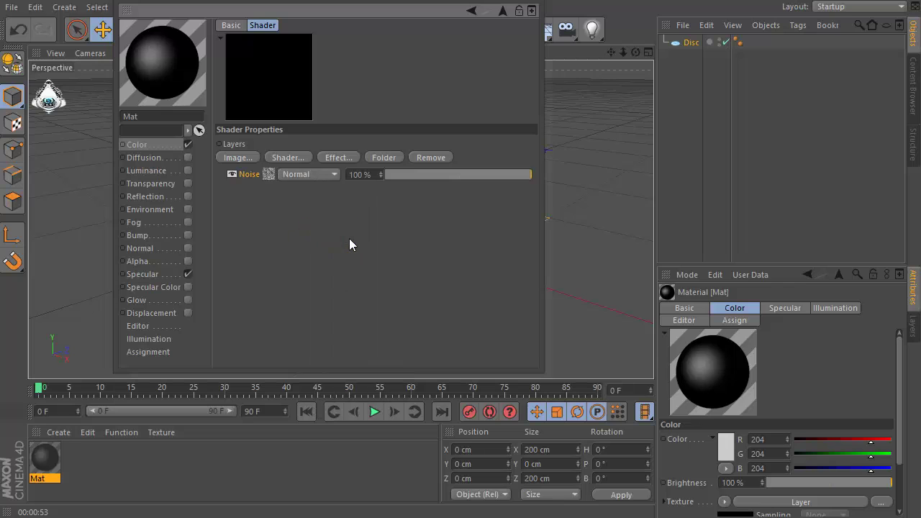
left_click(270, 177)
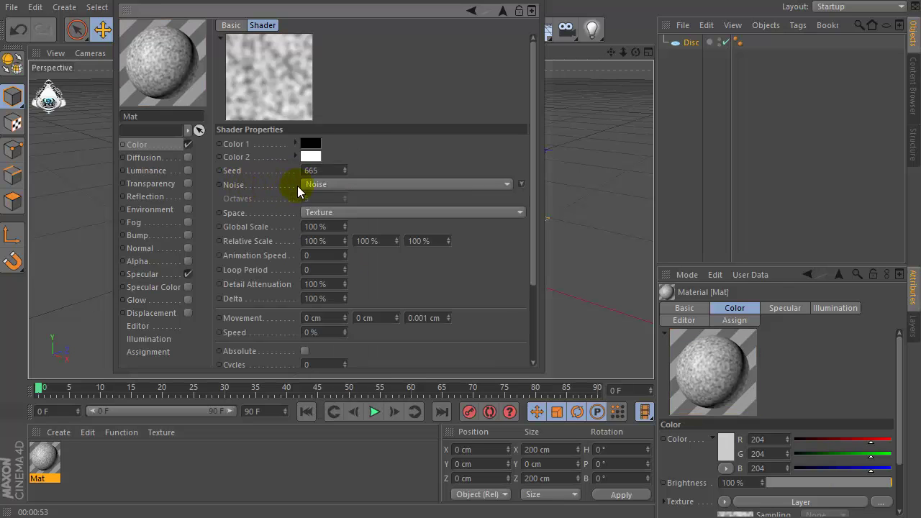
left_click(315, 185)
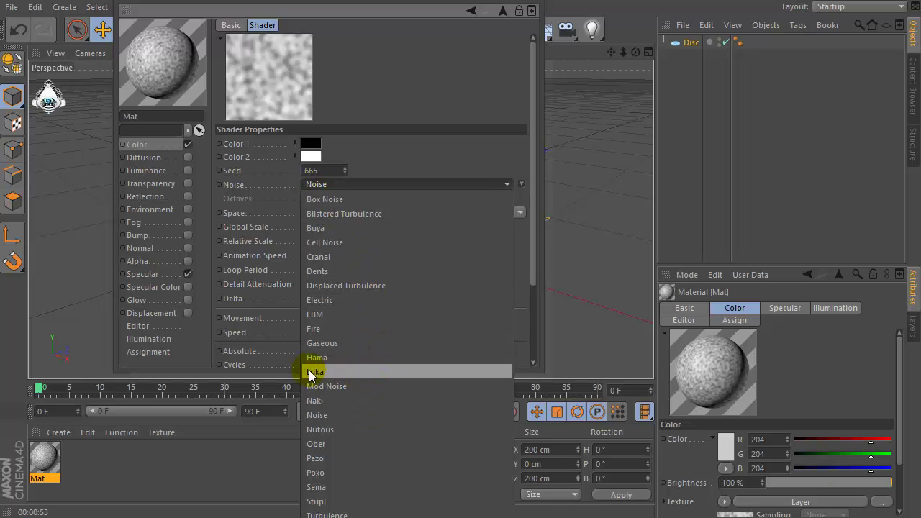
left_click(396, 371)
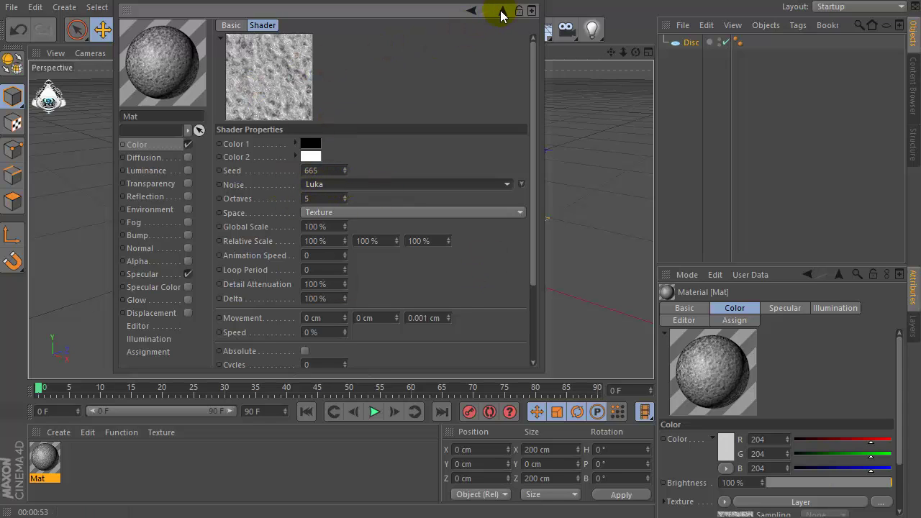
- Keep Global Scale at 100% and set the noise Contrast to 15%
left_click(337, 228)
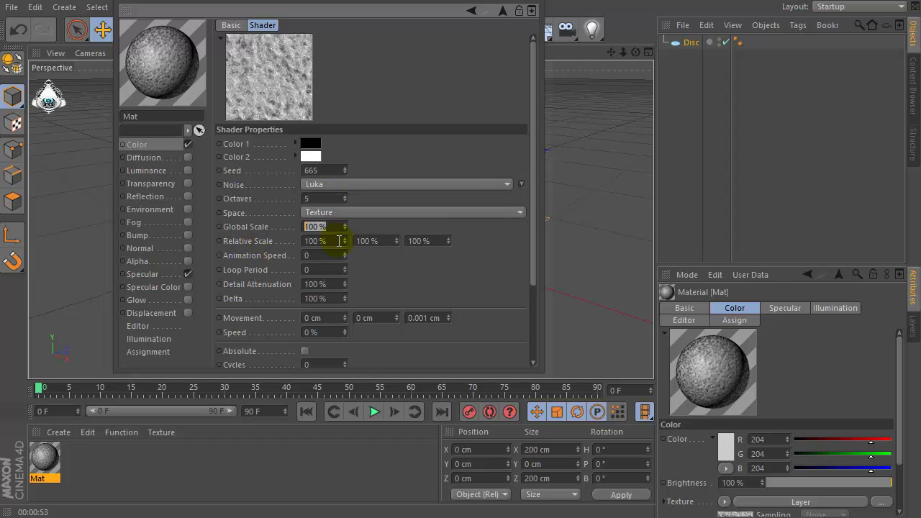
key("Return")
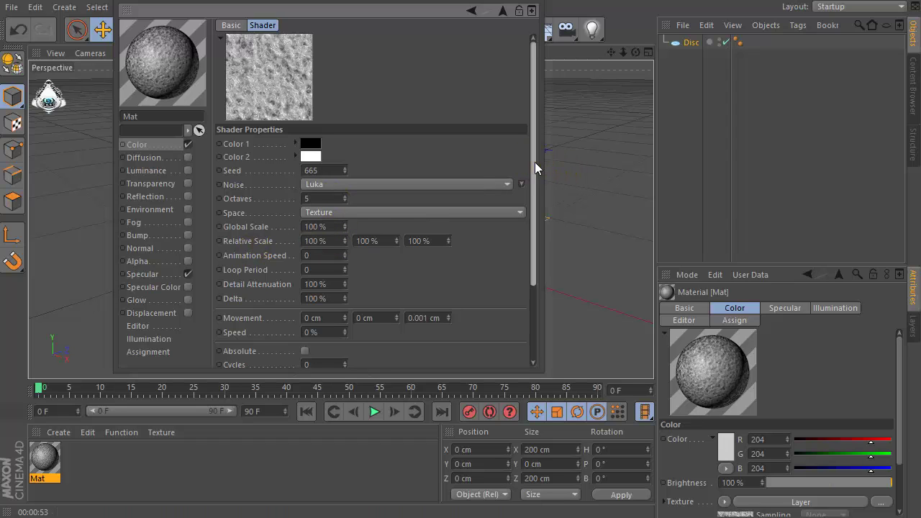
left_click_drag(535, 163, 528, 224)
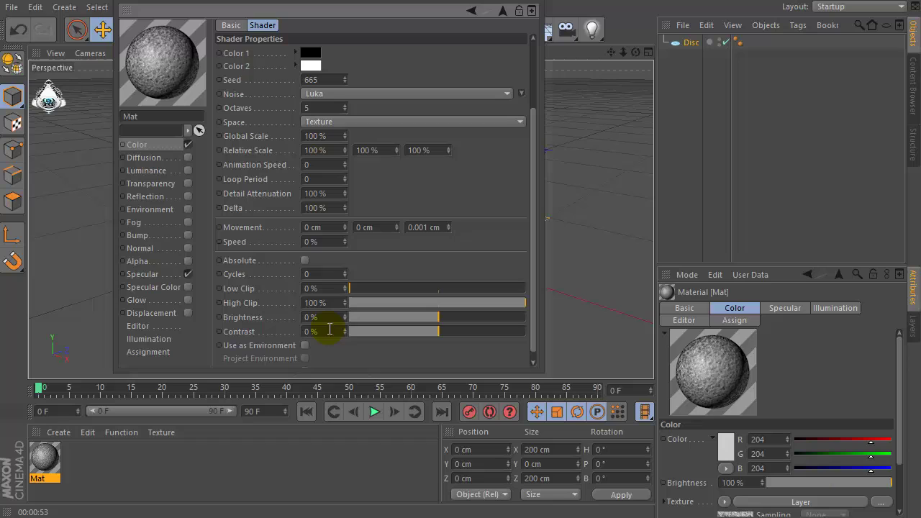
left_click(329, 329)
type("15")
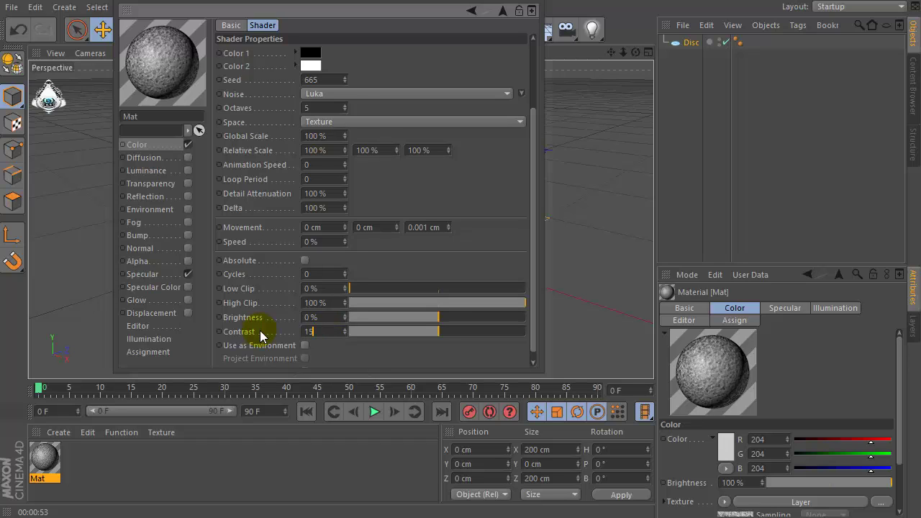
key("Return")
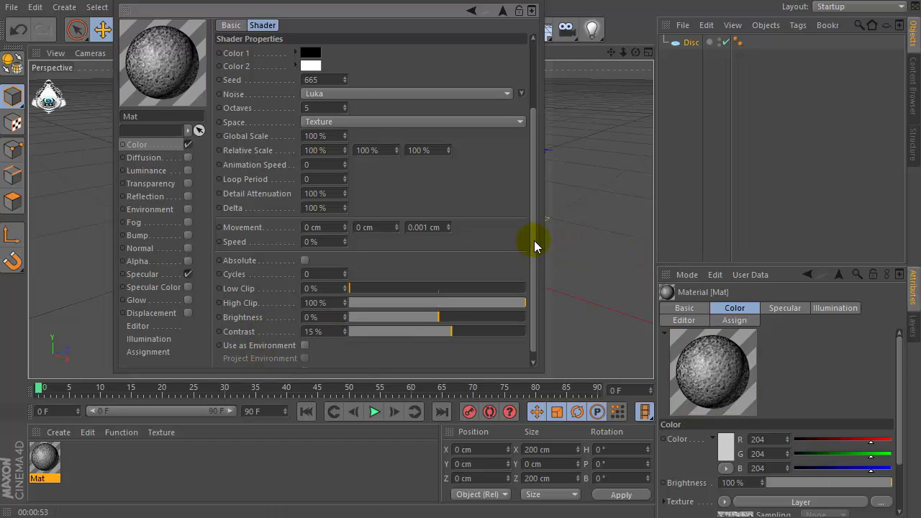
left_click_drag(531, 239, 535, 107)
- Add a Gradient layer above the Noise and set its type to 2D - Circular
left_click(502, 11)
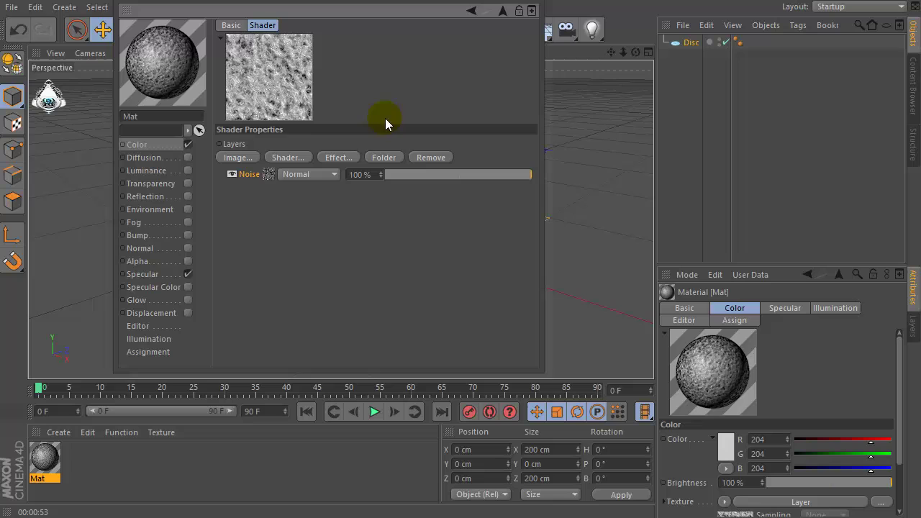
left_click(283, 157)
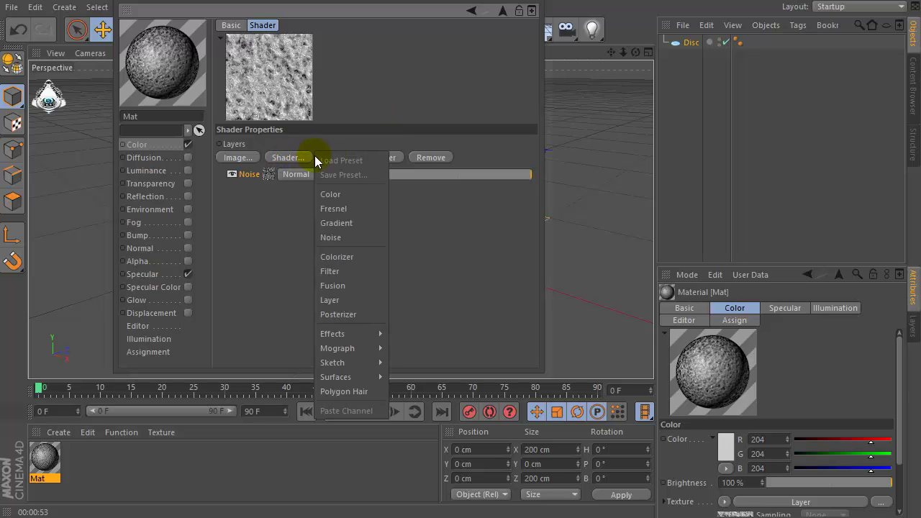
left_click(339, 223)
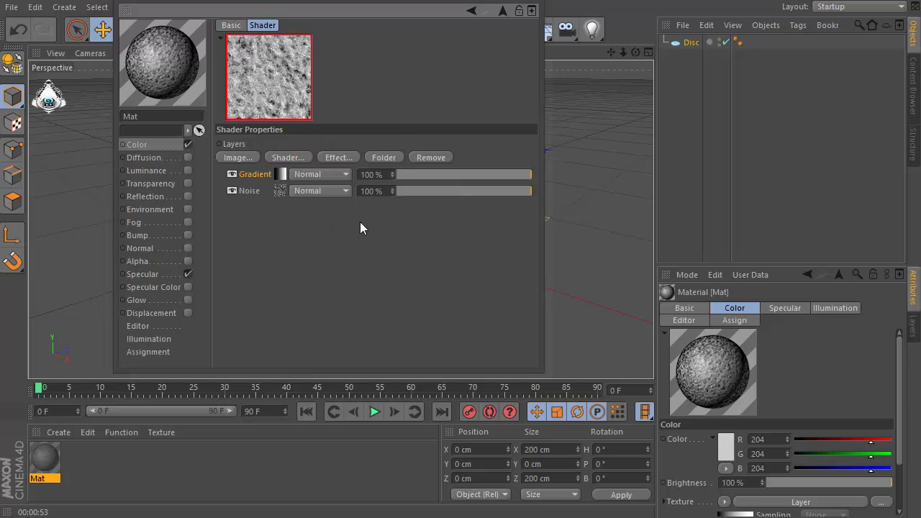
left_click(280, 174)
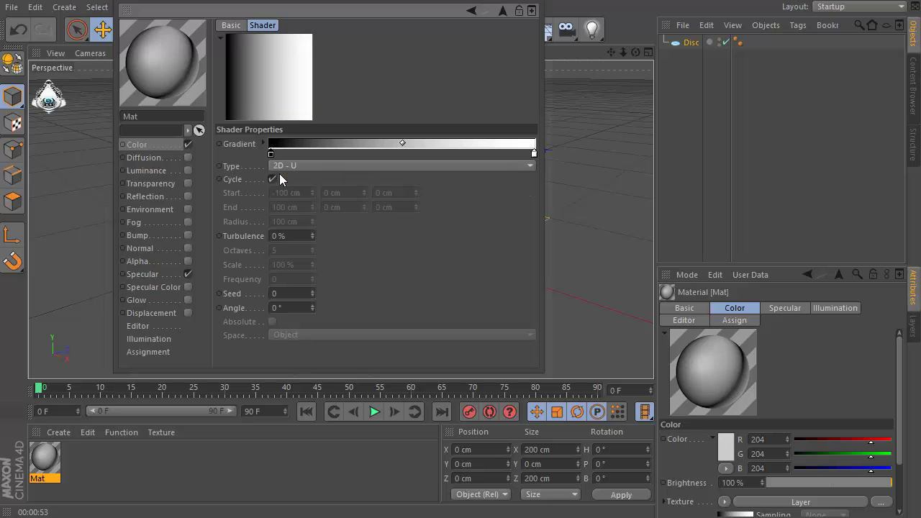
left_click(328, 167)
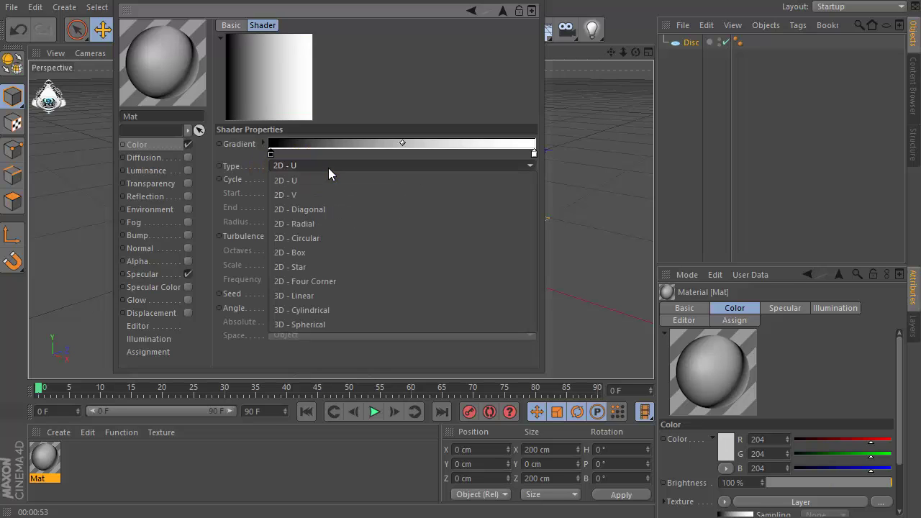
left_click(324, 238)
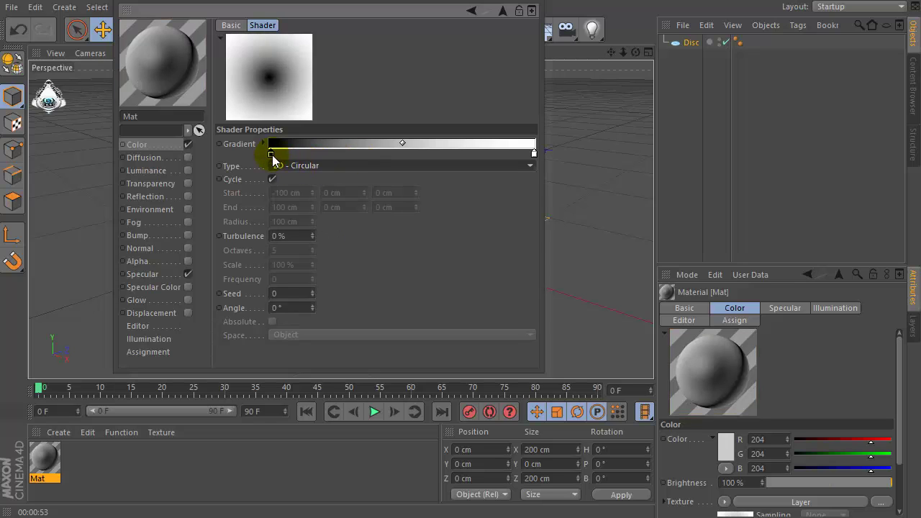
- Reverse the gradient to run white to black and adjust the stops for a soft falloff
right_click(277, 157)
left_click(278, 162)
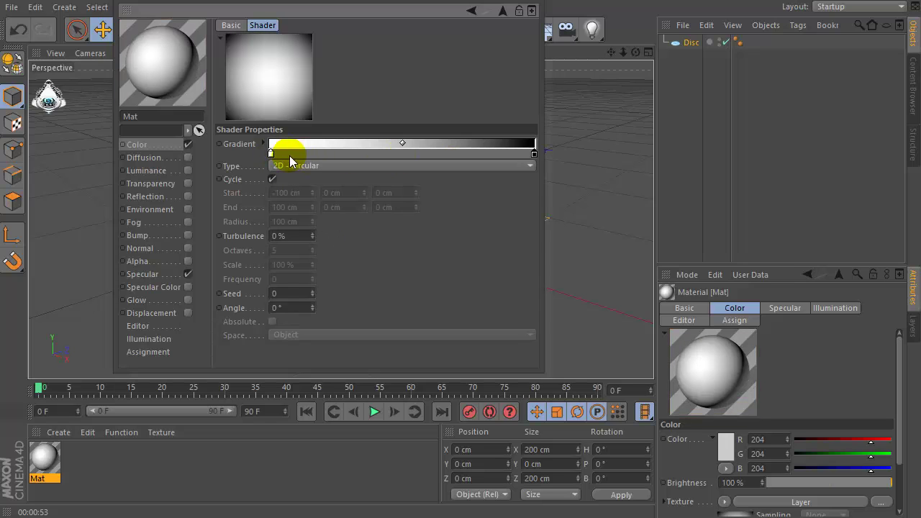
left_click_drag(536, 156, 391, 153)
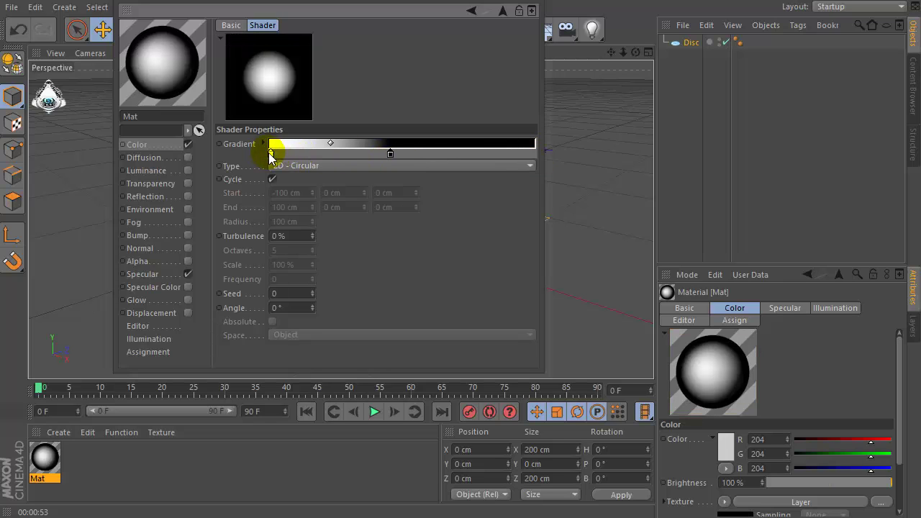
left_click_drag(271, 153, 311, 154)
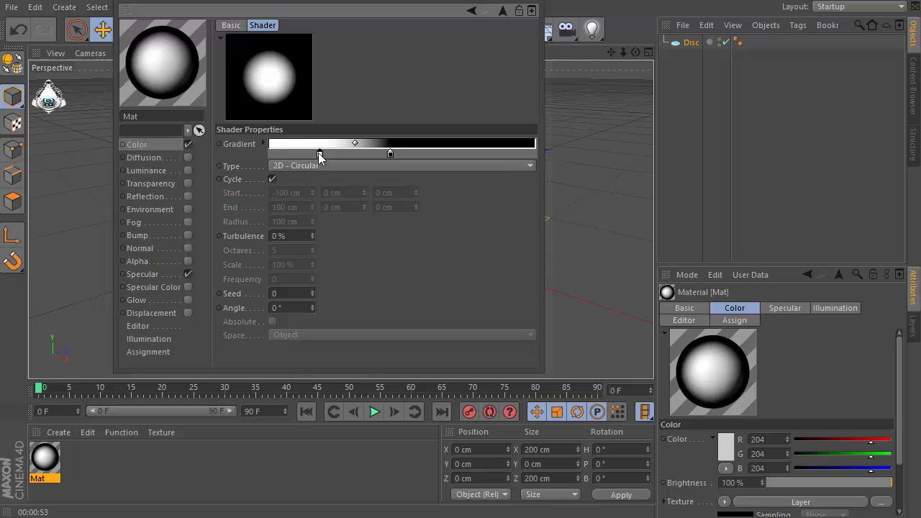
left_click_drag(391, 155, 379, 154)
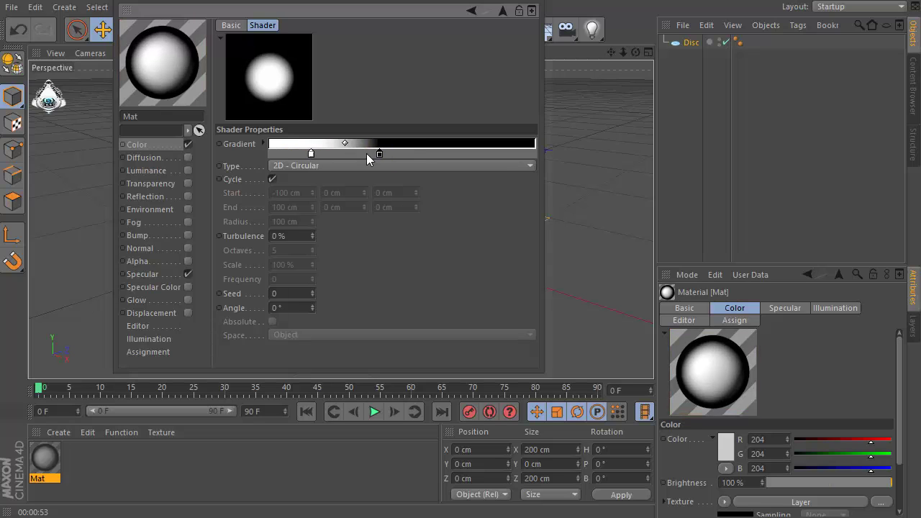
left_click_drag(314, 154, 303, 151)
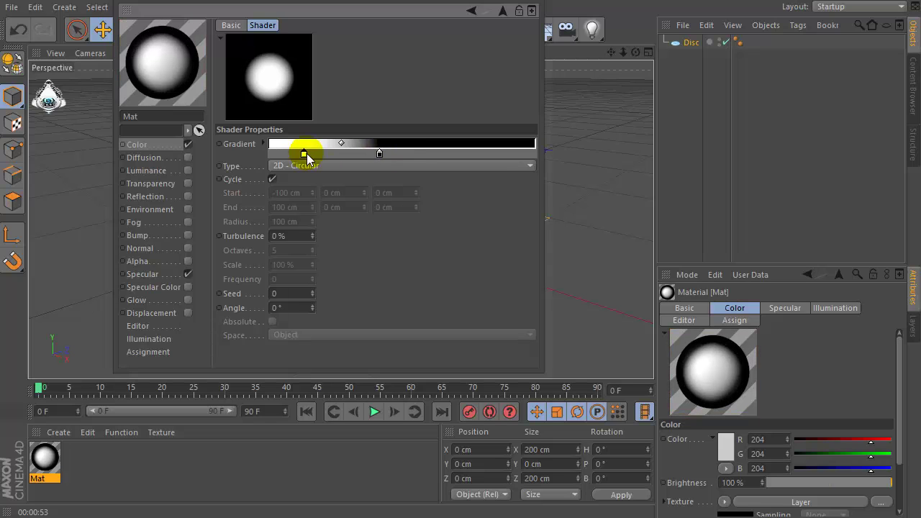
left_click_drag(380, 154, 397, 158)
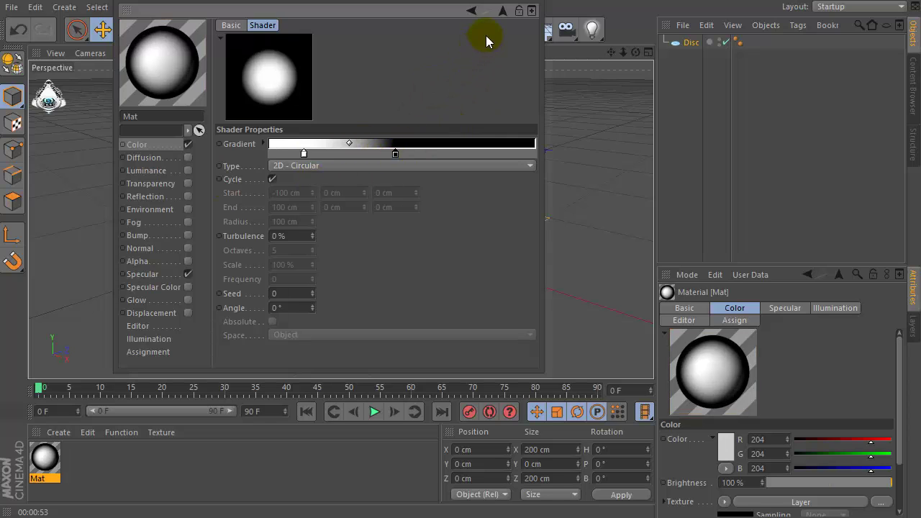
left_click(502, 10)
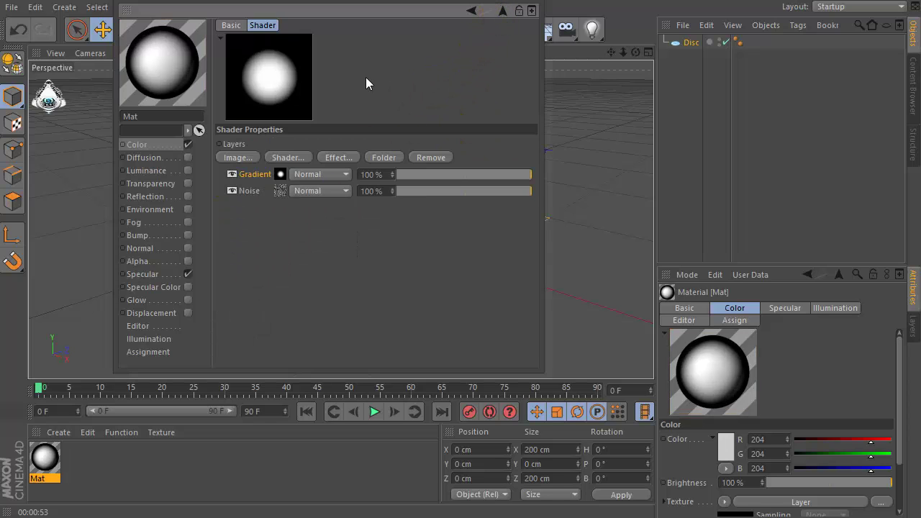
- Switch the Gradient layer's blend mode to Overlay and drop the Noise layer's opacity to 50%
left_click(296, 179)
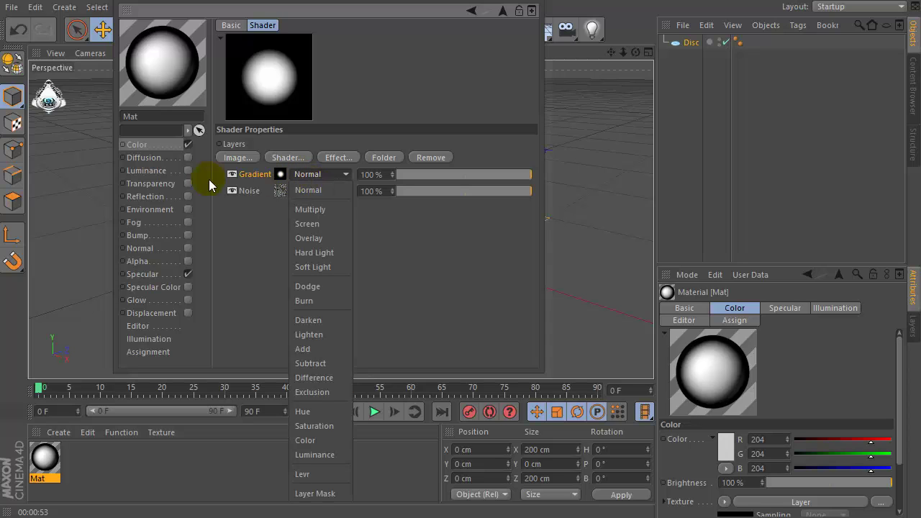
left_click(307, 237)
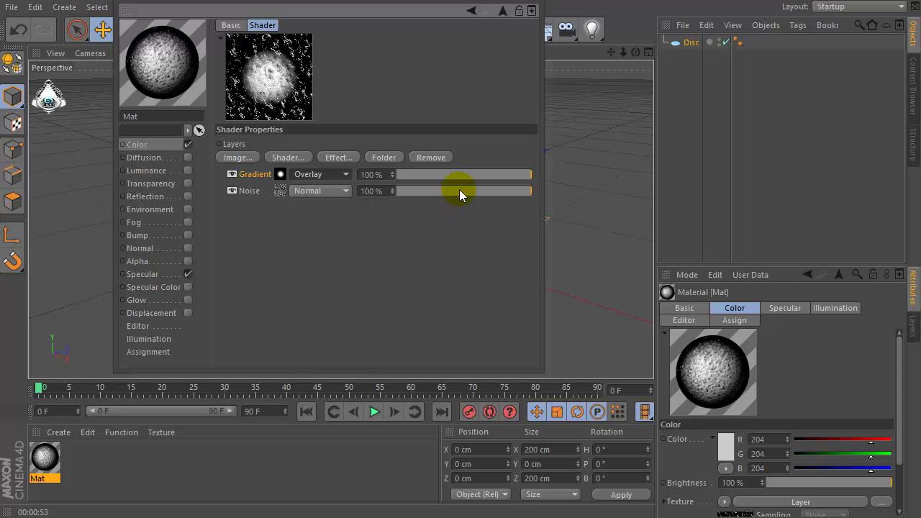
left_click_drag(459, 190, 465, 189)
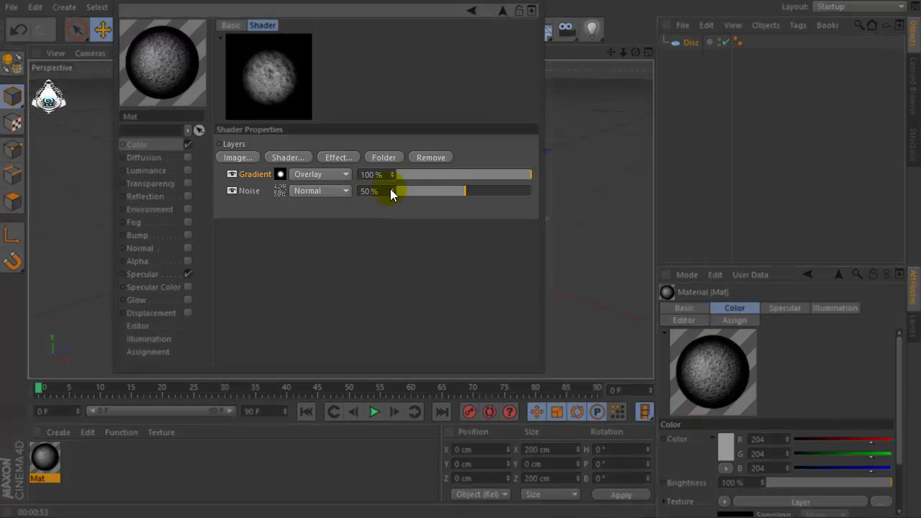
double_click(374, 191)
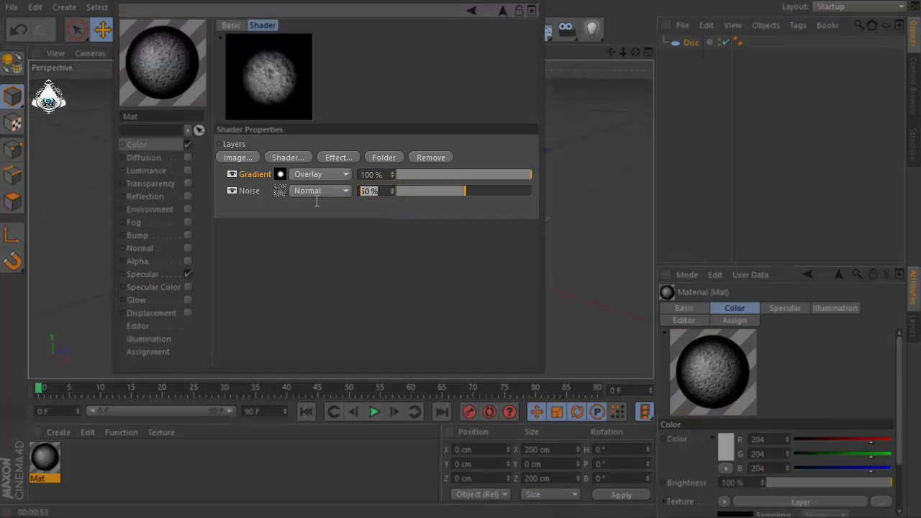
double_click(368, 174)
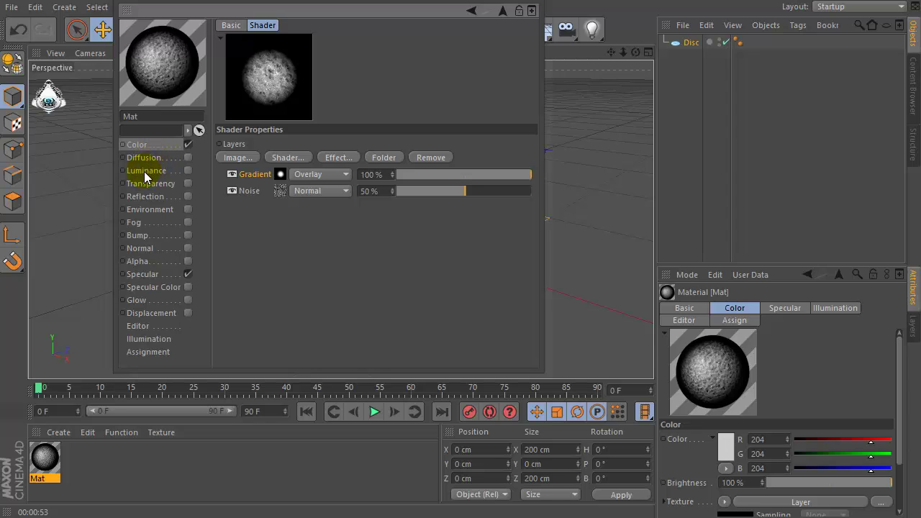
- Enable Luminance on the material and load a Layer shader as its texture
left_click(147, 171)
left_click(189, 171)
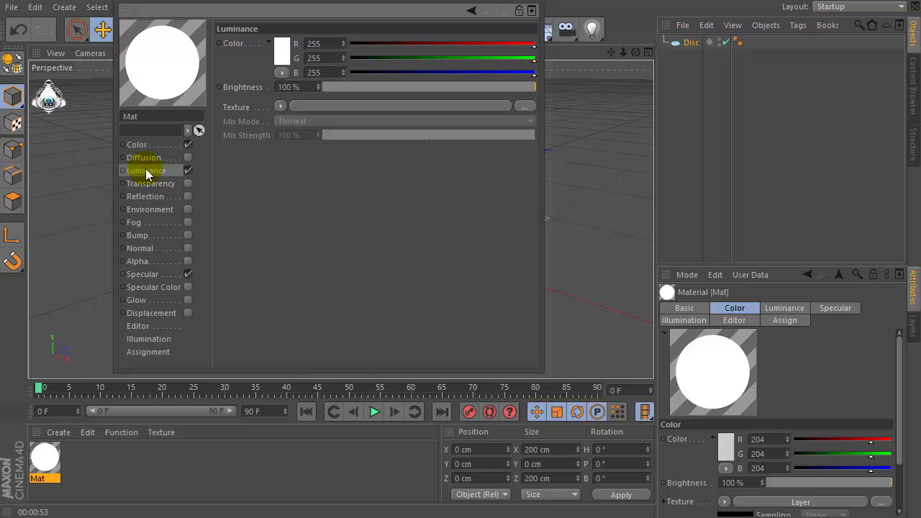
left_click(280, 107)
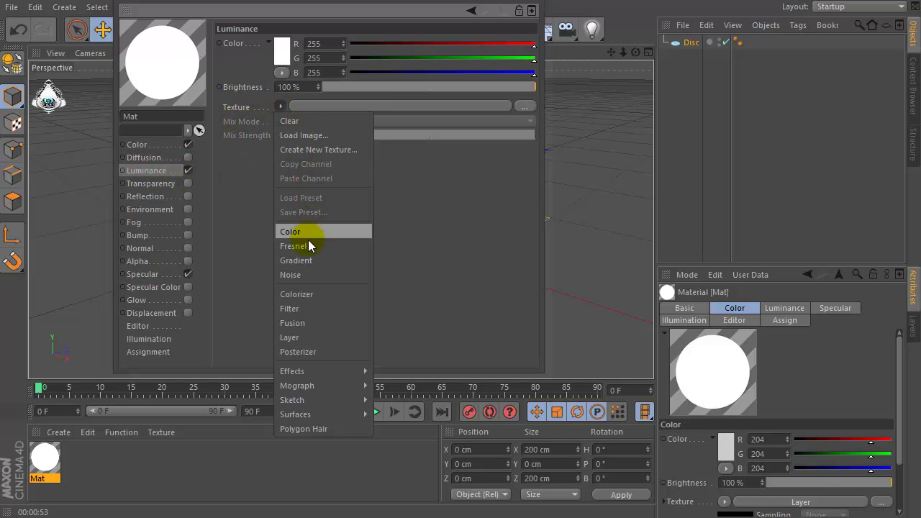
left_click(303, 334)
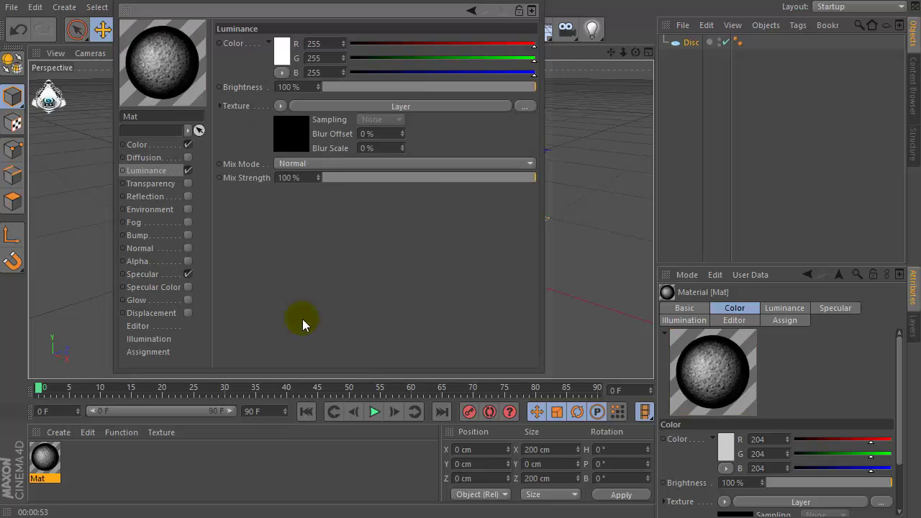
left_click(286, 134)
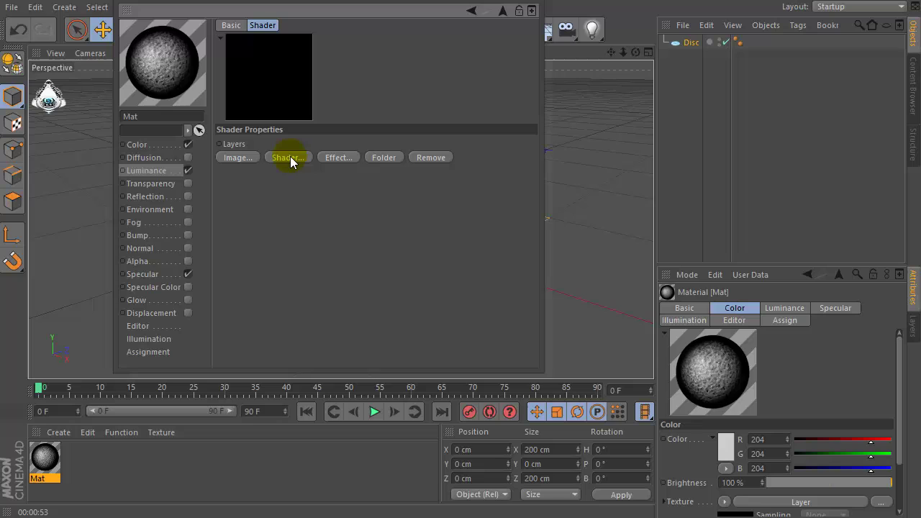
- Add a Galaxy shader layer and set its Spiral Arms to 3
left_click(286, 157)
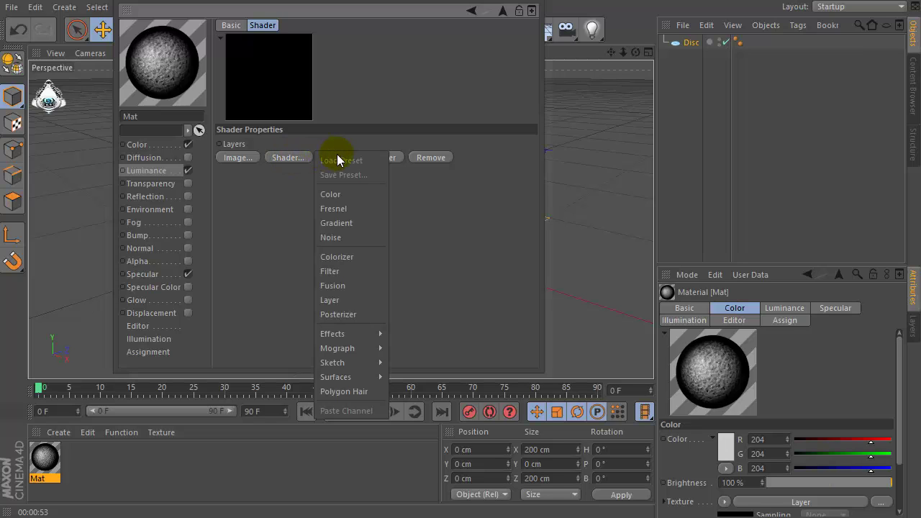
mouse_move(339, 378)
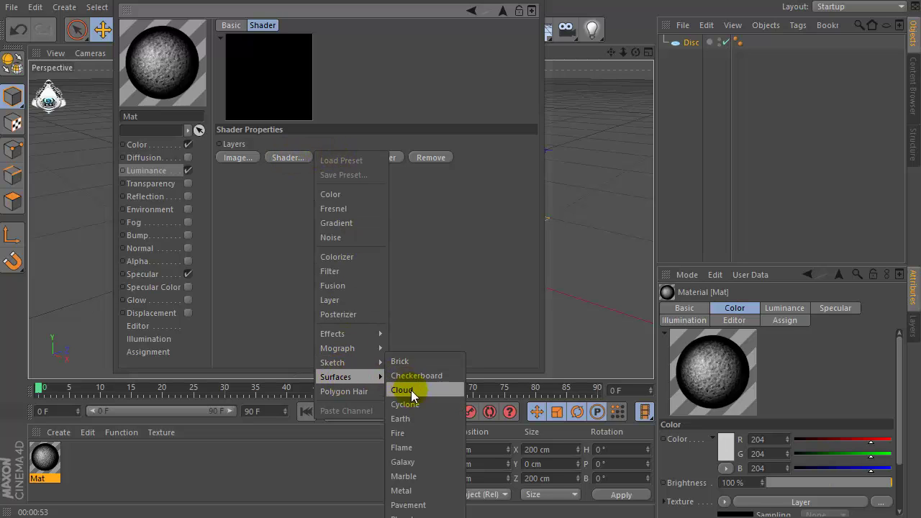
left_click(399, 462)
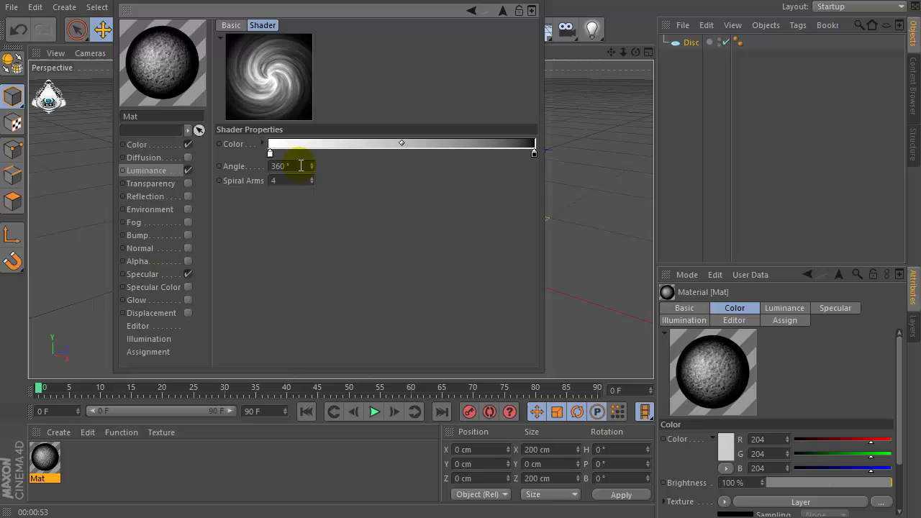
double_click(274, 180)
type("3")
key("Return")
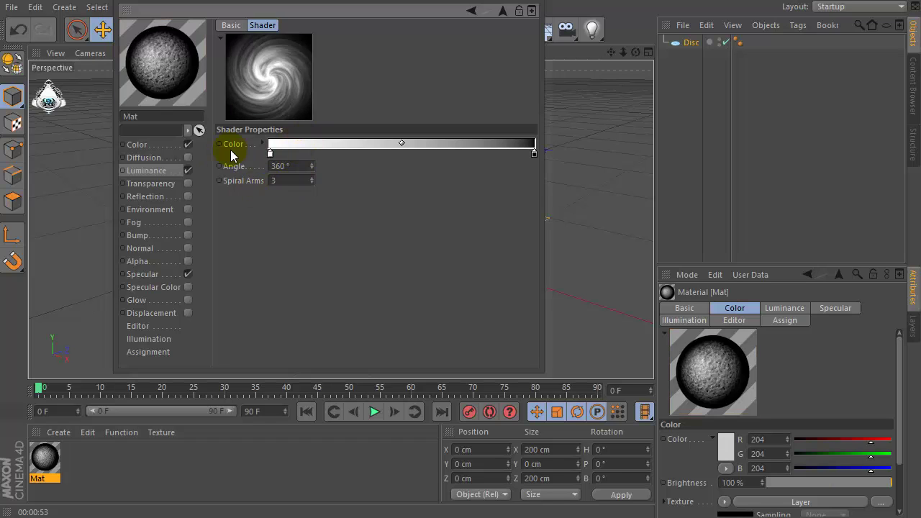
- Tint the galaxy gradient's left stop a pale warm cream
left_click(271, 154)
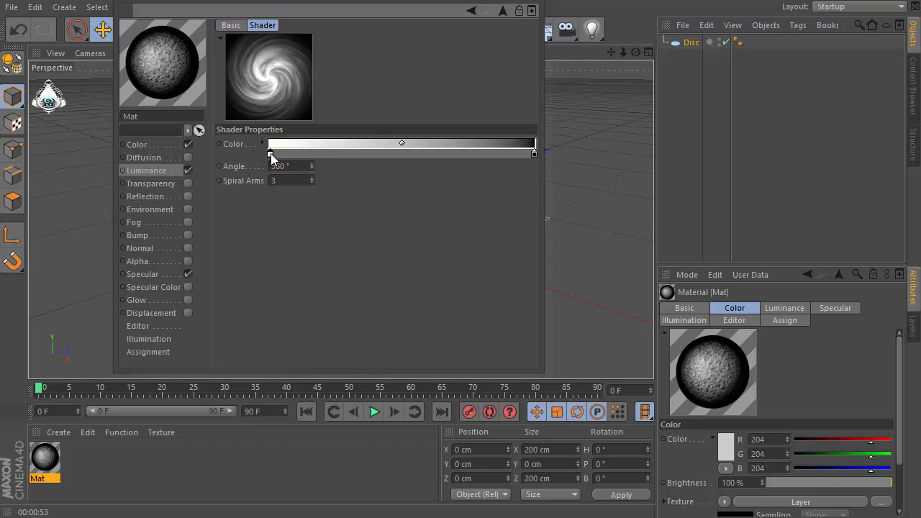
double_click(270, 154)
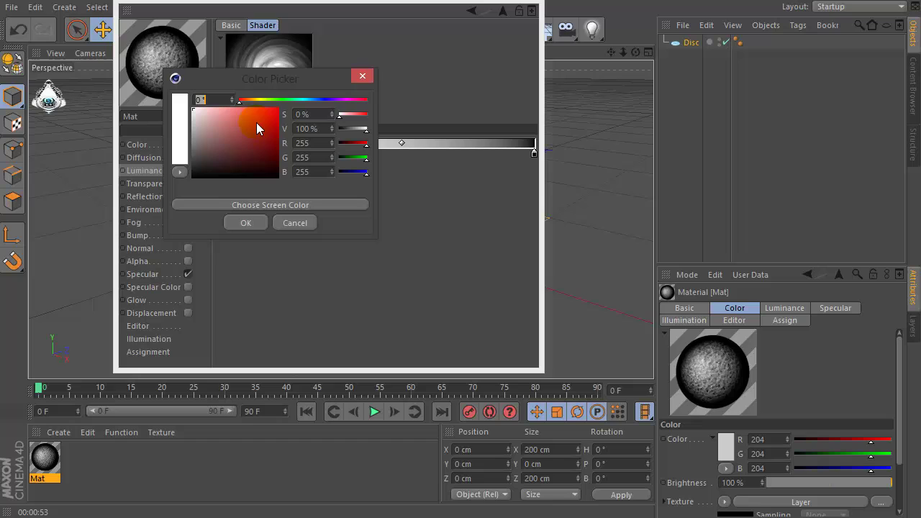
left_click(256, 101)
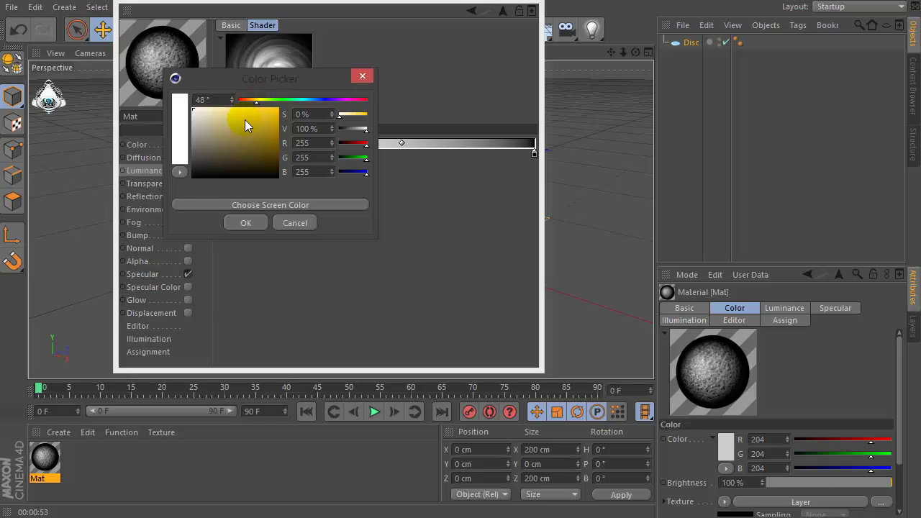
left_click_drag(245, 120, 200, 100)
left_click_drag(303, 78, 363, 71)
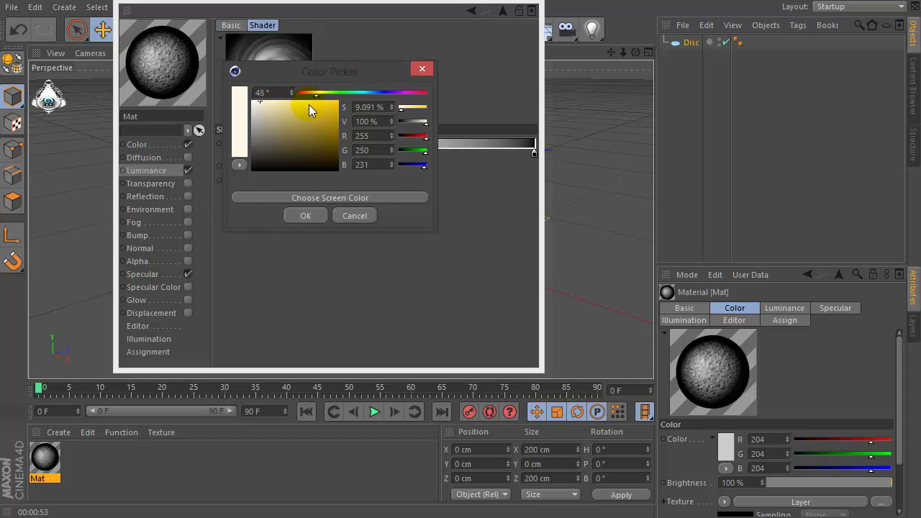
left_click(364, 150)
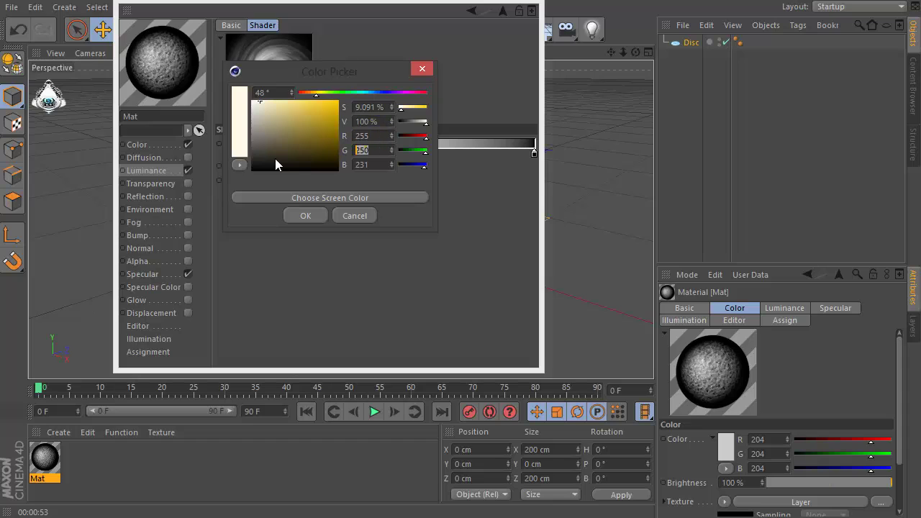
left_click(379, 164)
left_click(301, 215)
left_click(272, 154)
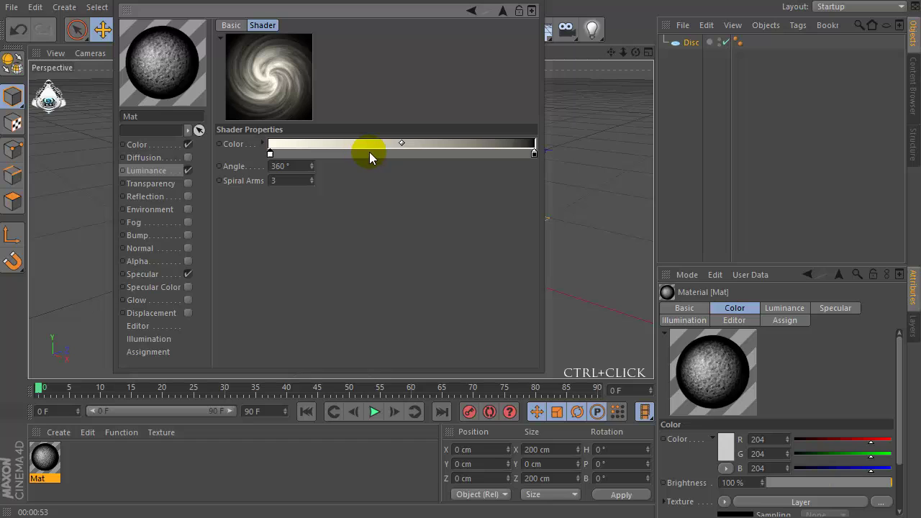
- Add a mid gradient stop coloured pale pink, RGB 255/230/221
left_click(369, 153, "ctrl")
double_click(369, 153)
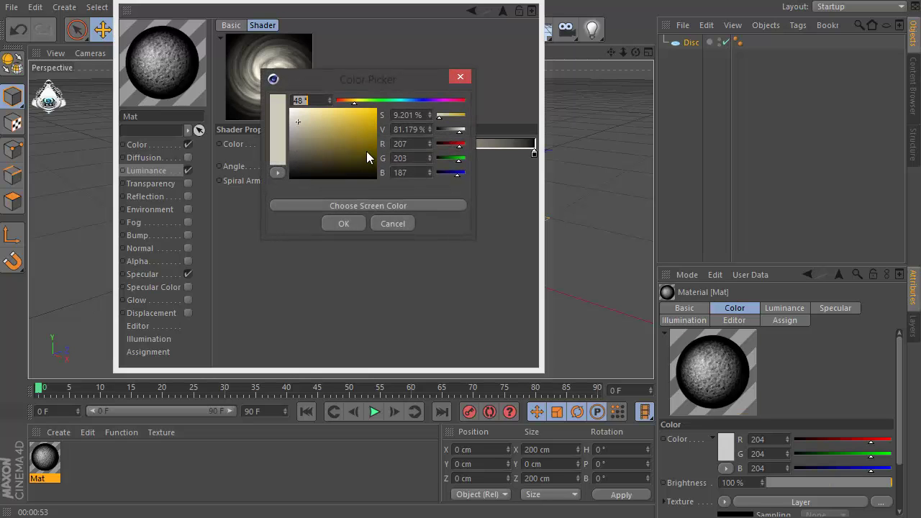
left_click_drag(366, 88, 351, 76)
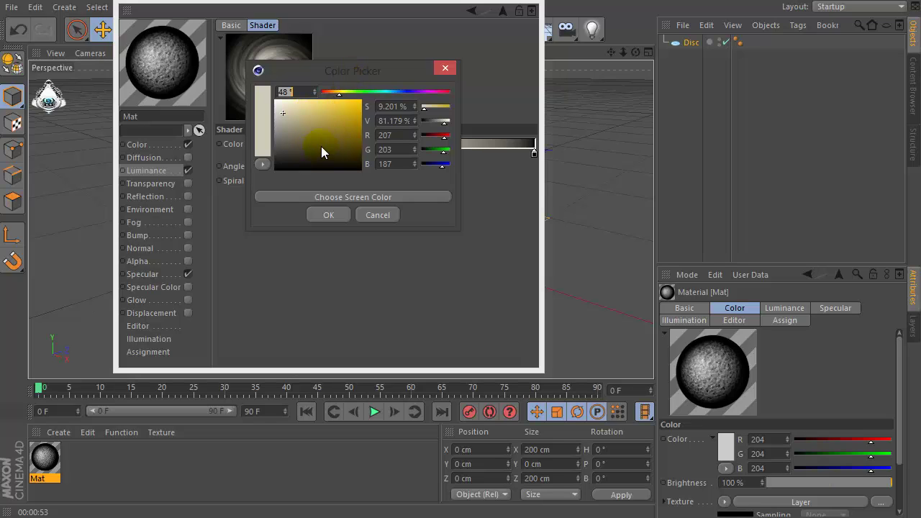
left_click_drag(336, 94, 286, 93)
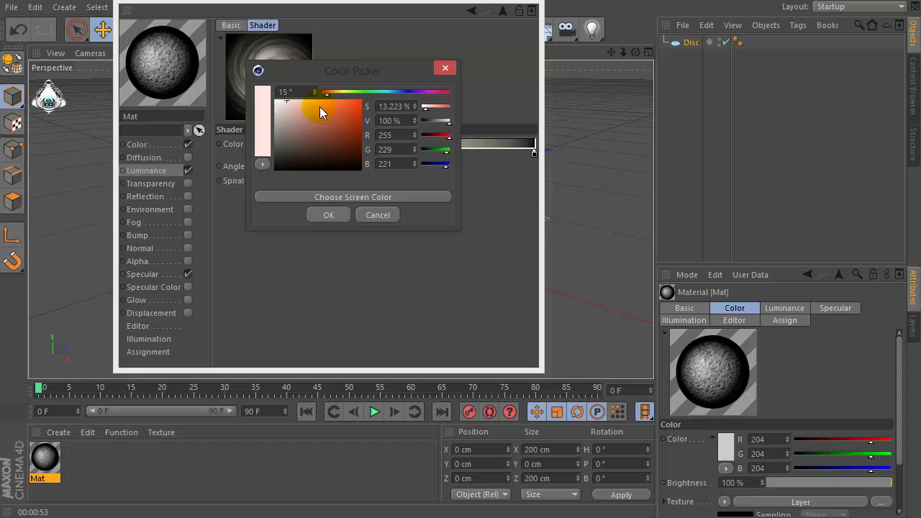
left_click(414, 147)
left_click(388, 164)
key("Return")
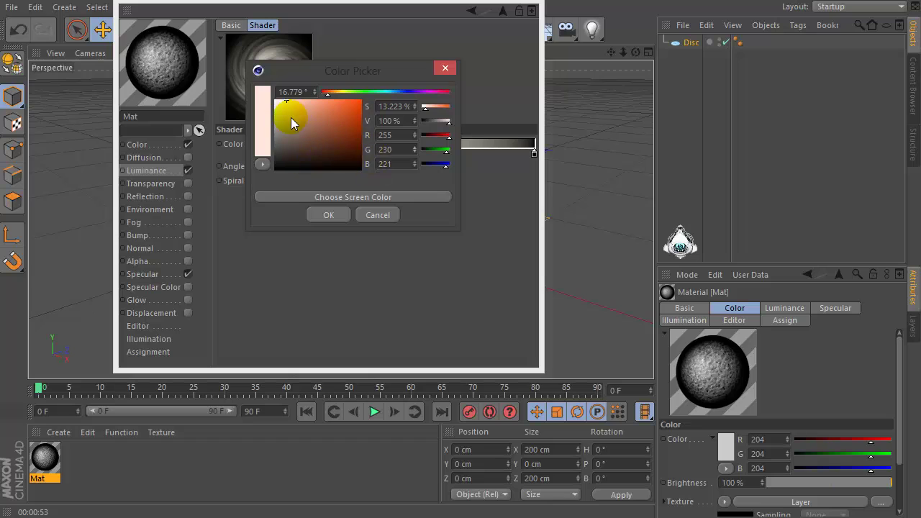
left_click(328, 214)
left_click(372, 166)
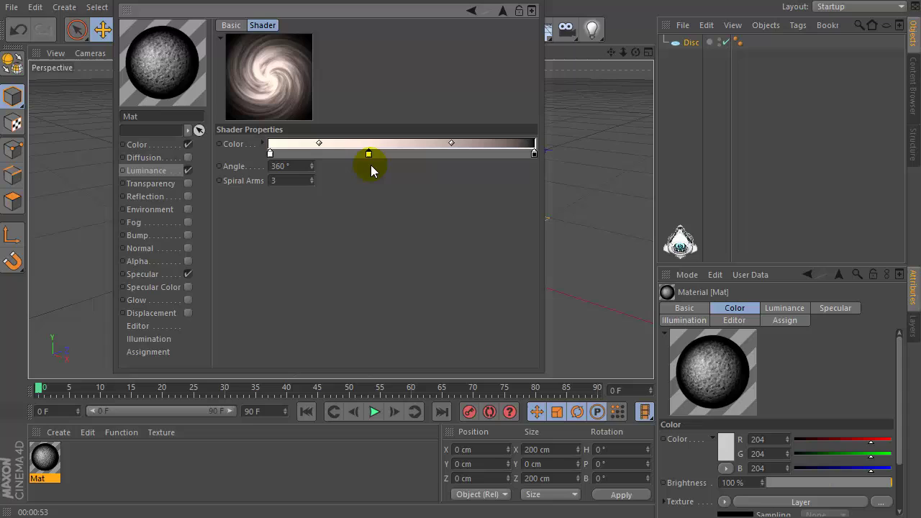
- Add a fourth stop near the gradient's middle coloured near-white grey-blue, about RGB 234/235/237
left_click(408, 154, "ctrl")
double_click(407, 153)
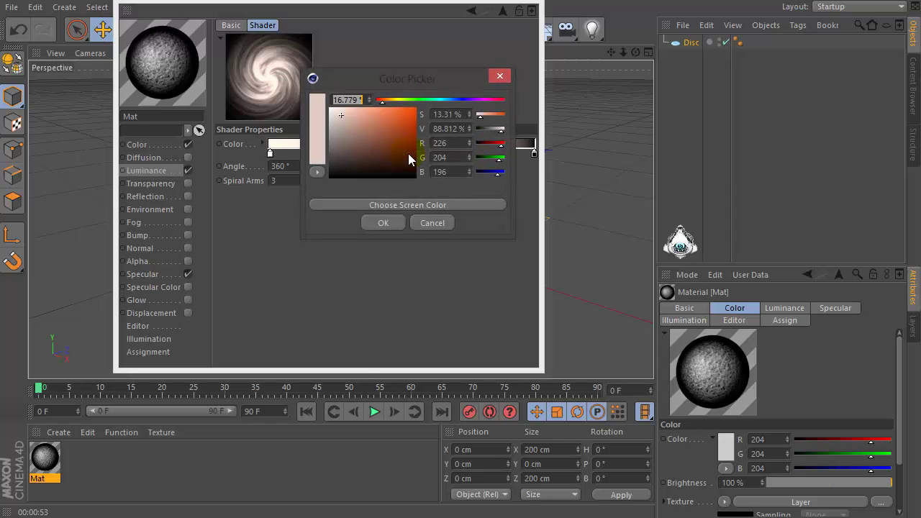
left_click(434, 100)
left_click_drag(371, 131, 330, 113)
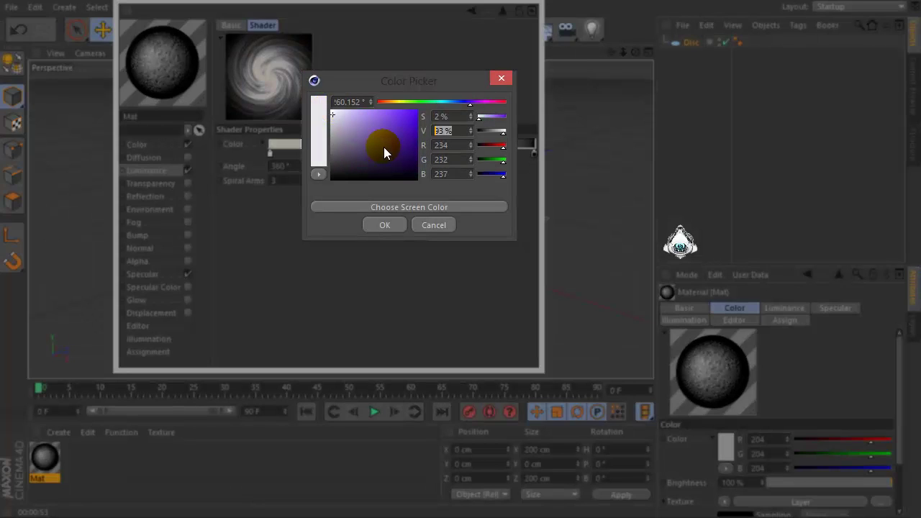
key("Tab")
key("Tab")
type("235")
key("Tab")
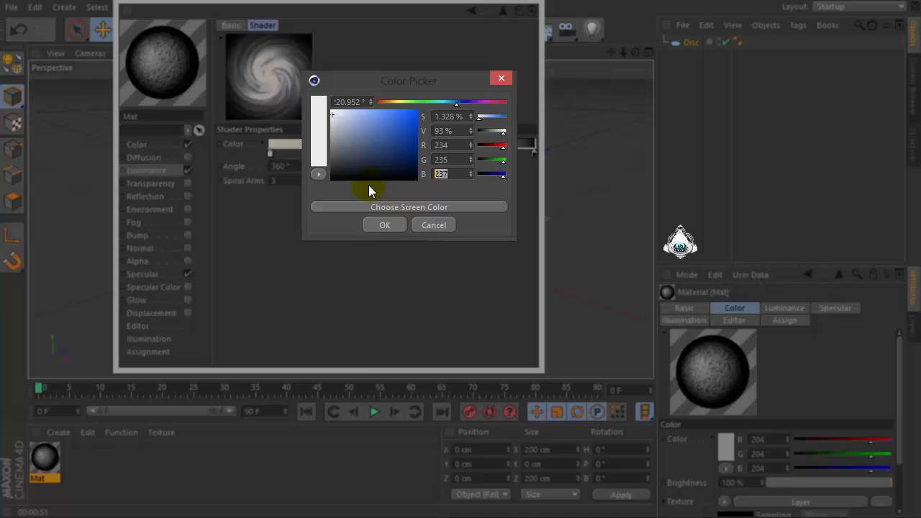
type("235")
key("Return")
key("Return")
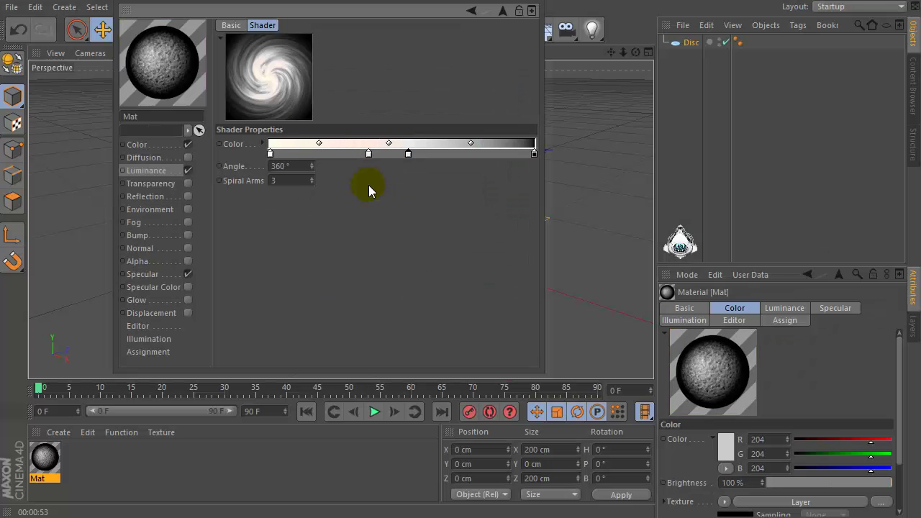
- Add another gradient stop and set its colour to saturation 22% and brightness 100%
left_click(441, 154, "ctrl")
double_click(444, 154)
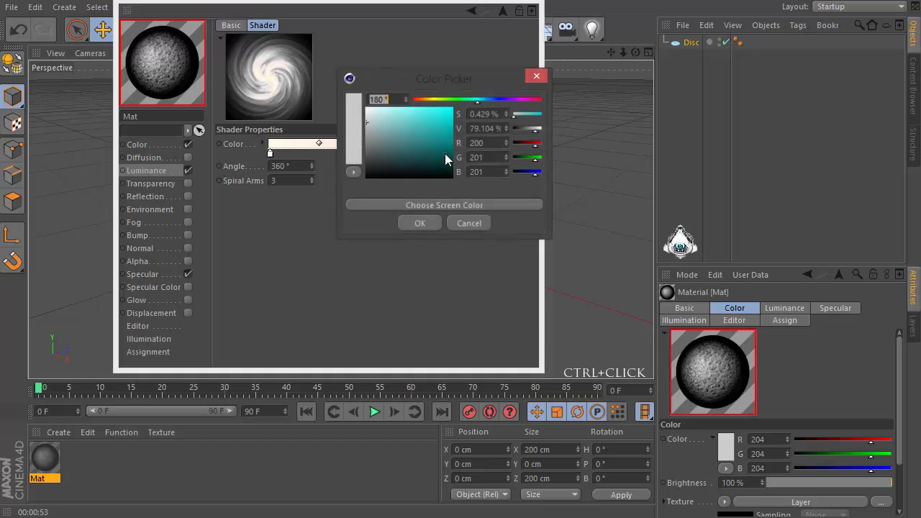
left_click(496, 116)
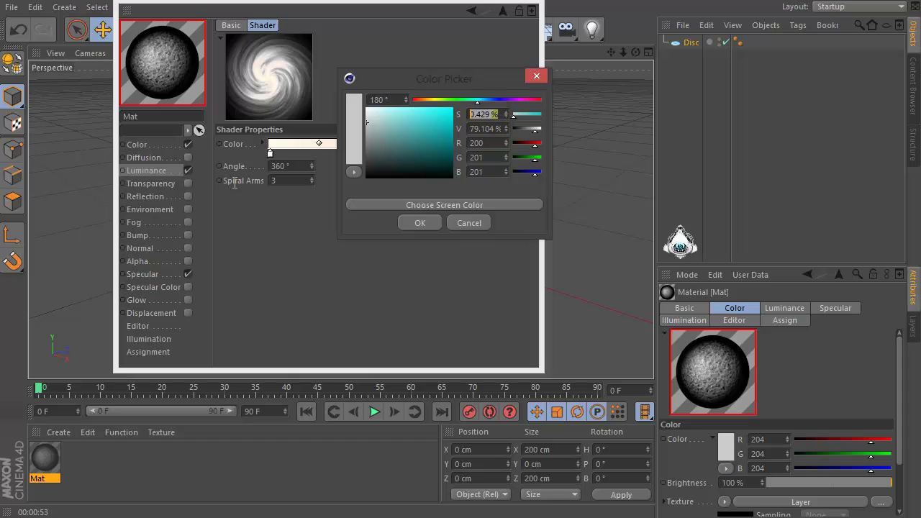
type("22")
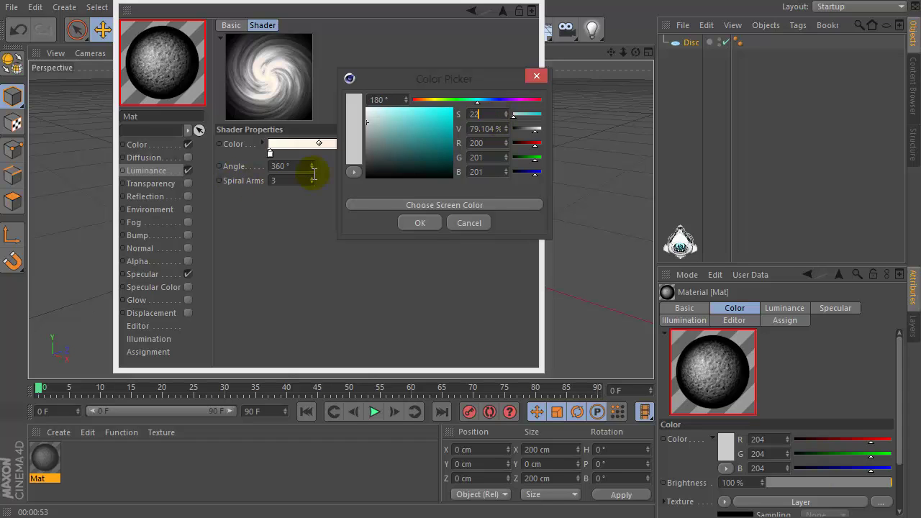
key("Tab")
type("100")
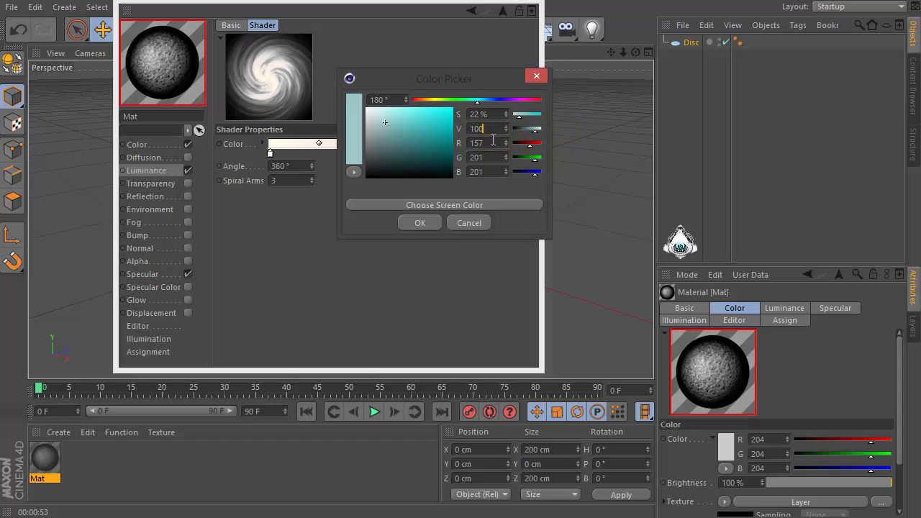
key("Tab")
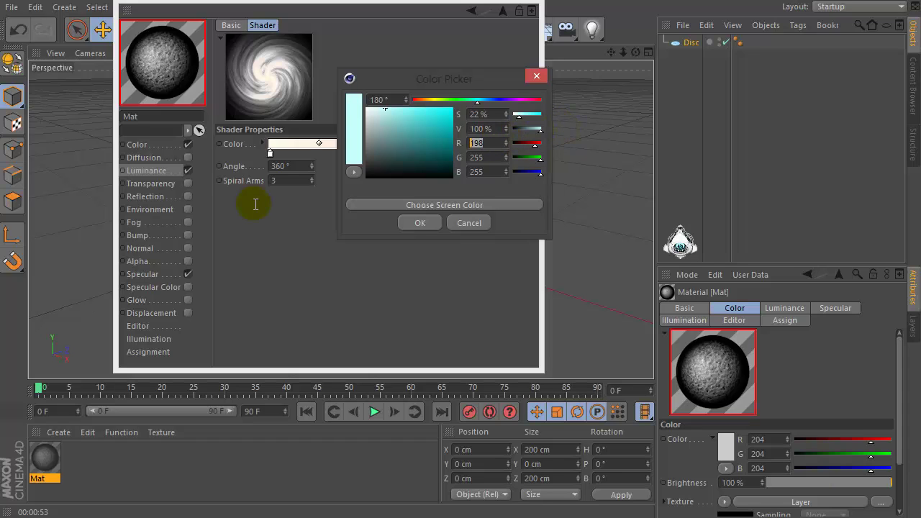
- Set that stop's colour to cyan RGB 128/236/255 and accept it
type("128")
key("Tab")
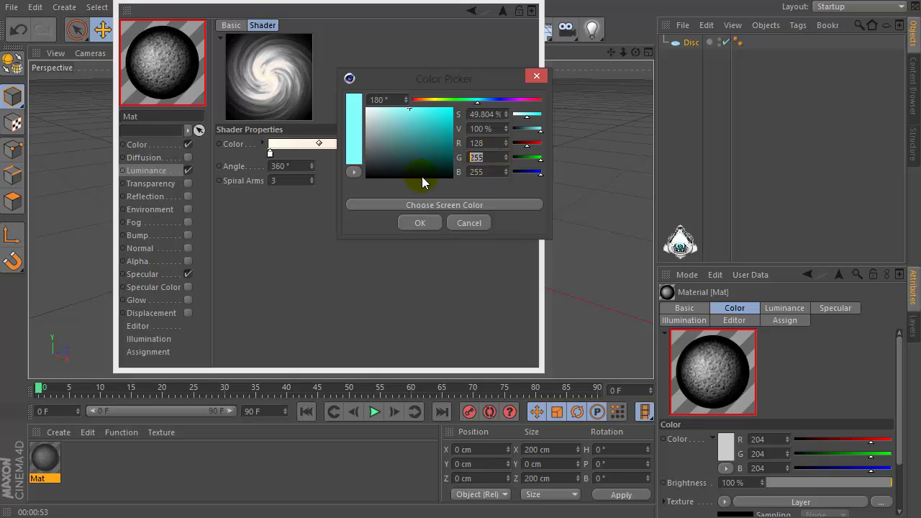
type("236")
key("Tab")
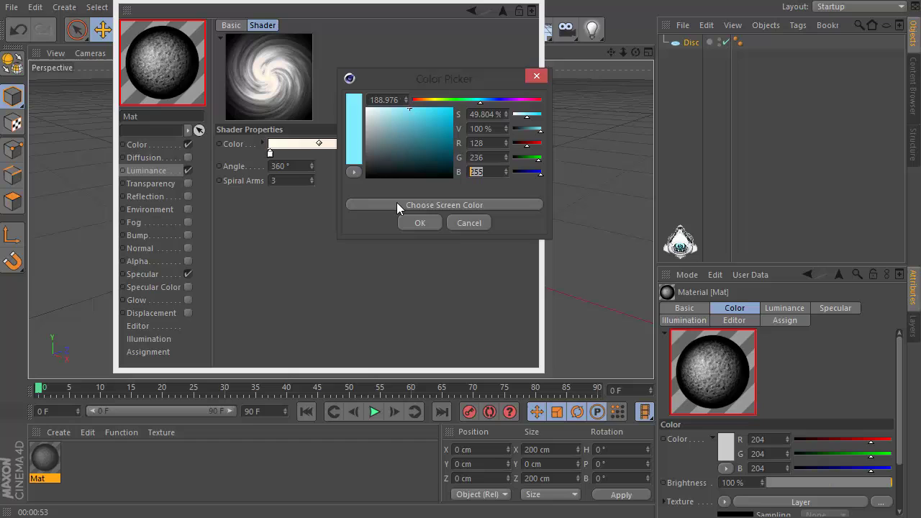
left_click(396, 202)
type("255")
left_click(420, 223)
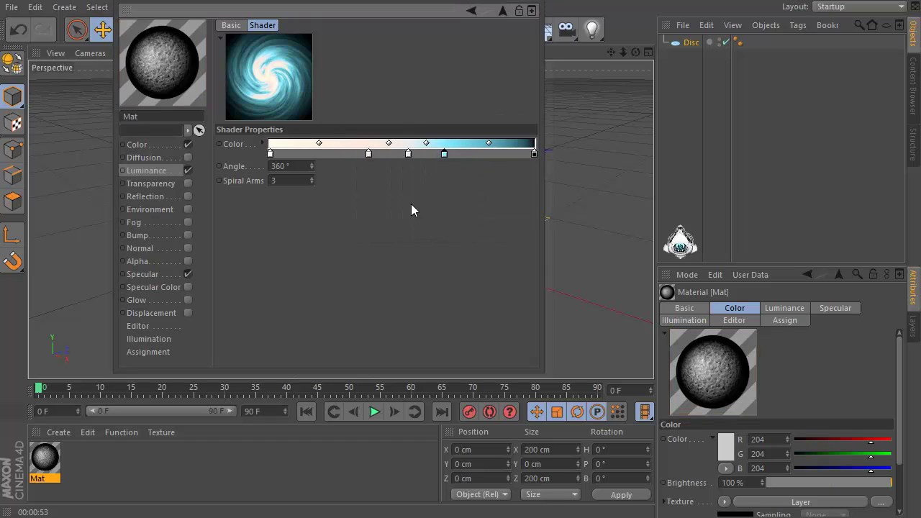
- Pull the gradient's black end knot inward and shift the cyan knots so the spiral fades to black
left_click_drag(443, 154, 445, 154)
left_click_drag(533, 153, 379, 160)
left_click(445, 154)
left_click(391, 159)
left_click(380, 159)
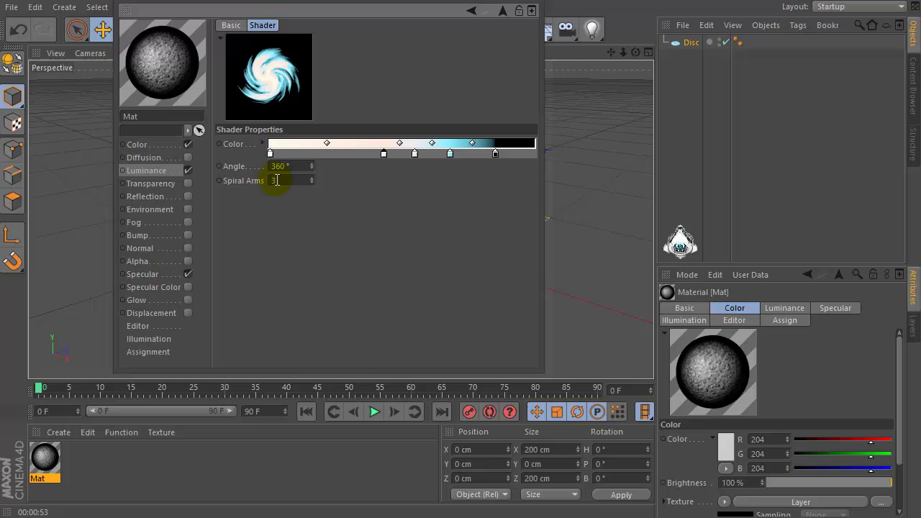
key("Tab")
key("Tab")
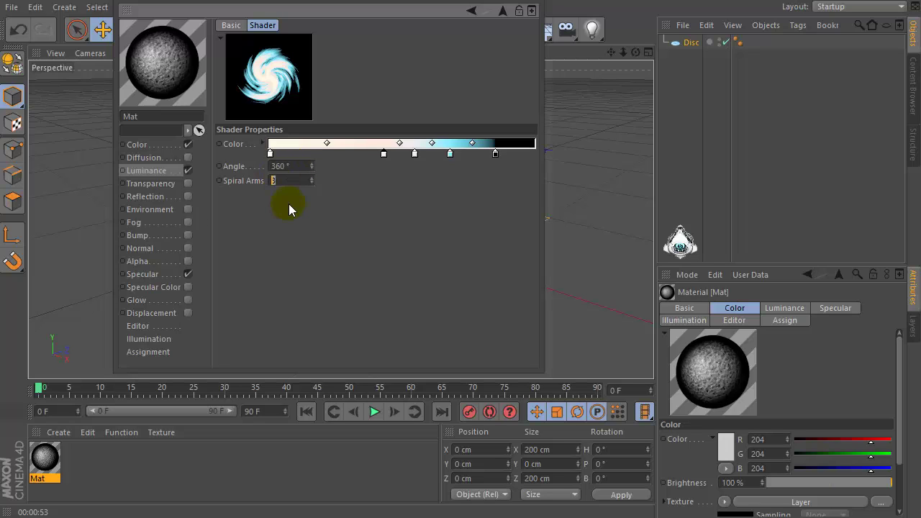
- Confirm a knot's near-white colour and return to the luminance Layer shader's layer list
left_click(415, 154)
left_click(415, 155)
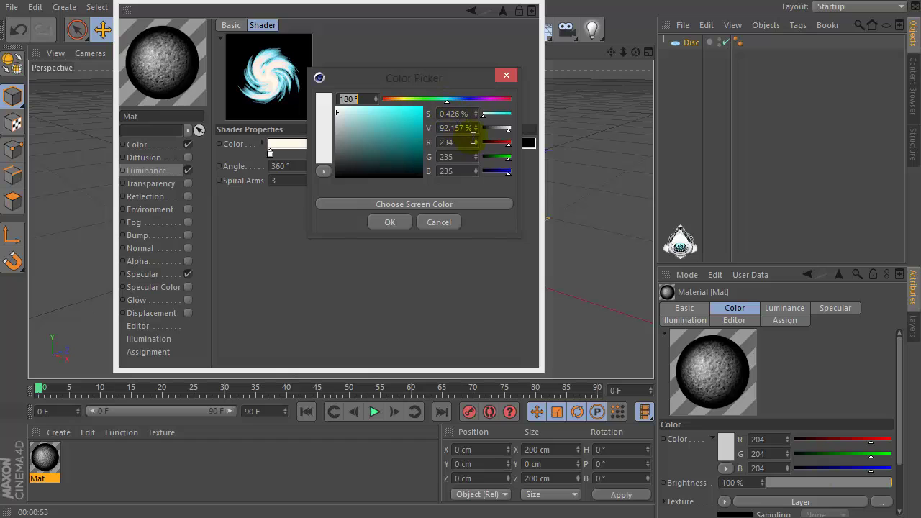
left_click(392, 222)
left_click(489, 14)
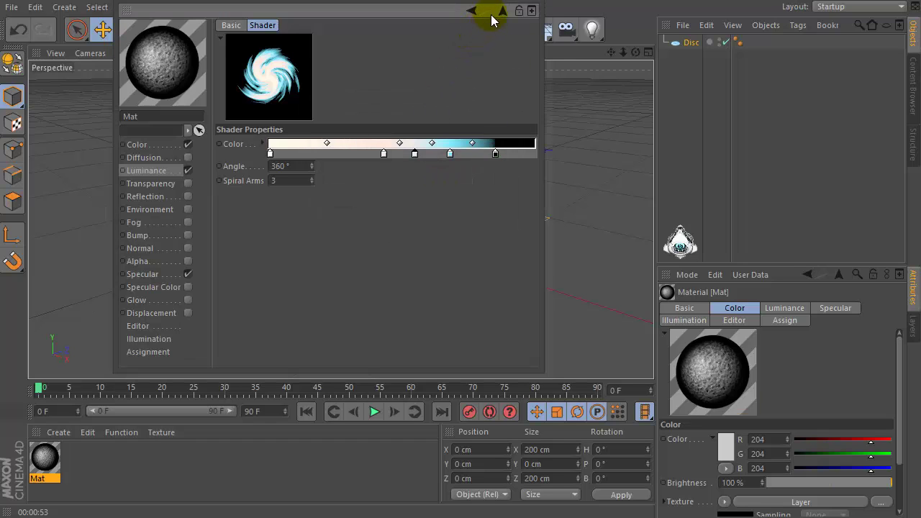
left_click(280, 159)
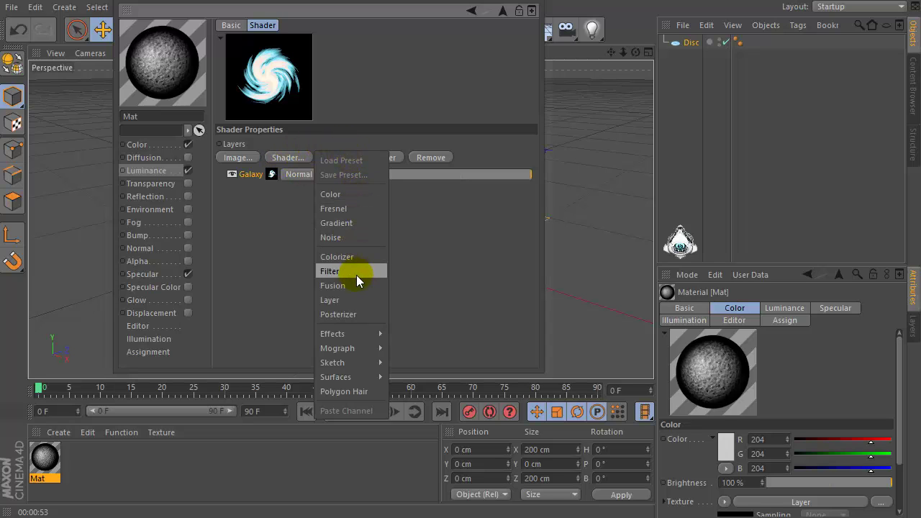
- Add a Noise layer above Galaxy and set its noise type to Luka
left_click(347, 236)
left_click(271, 174)
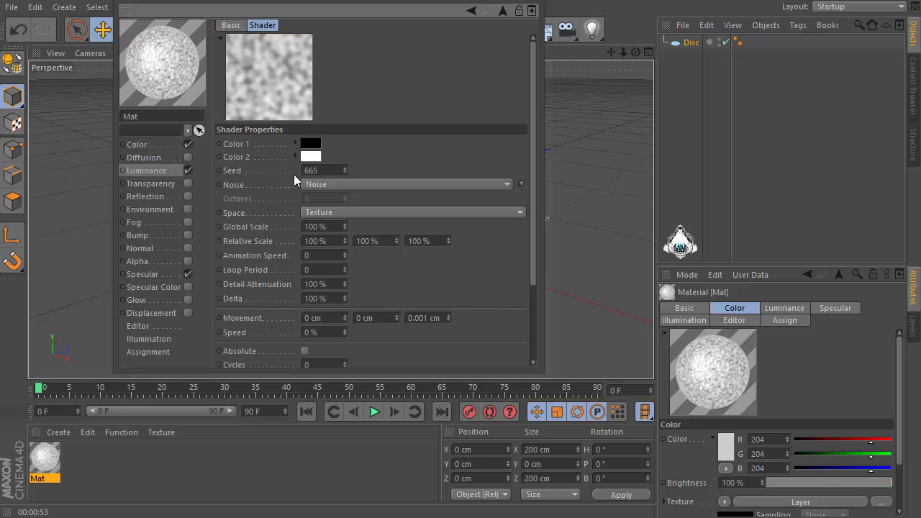
left_click(344, 184)
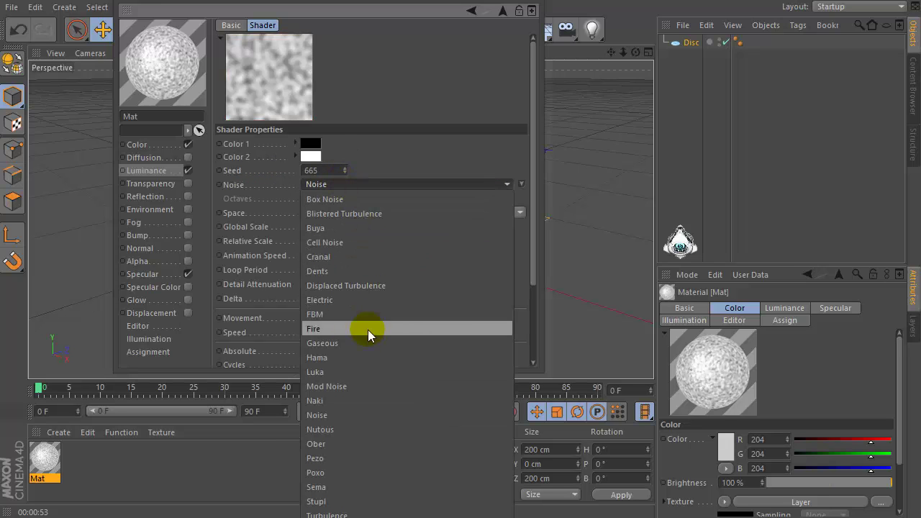
left_click(354, 373)
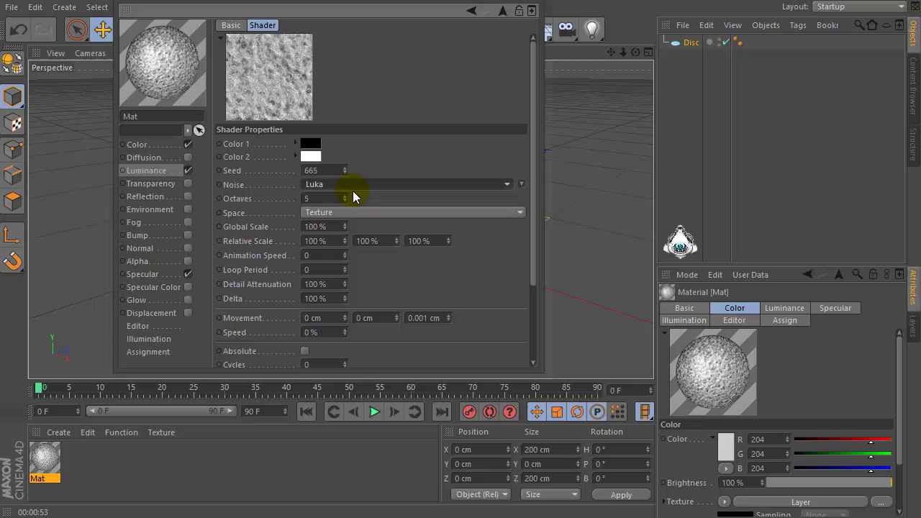
- Set the Luka noise to 165% global scale and 30% contrast
left_click(321, 226)
type("1")
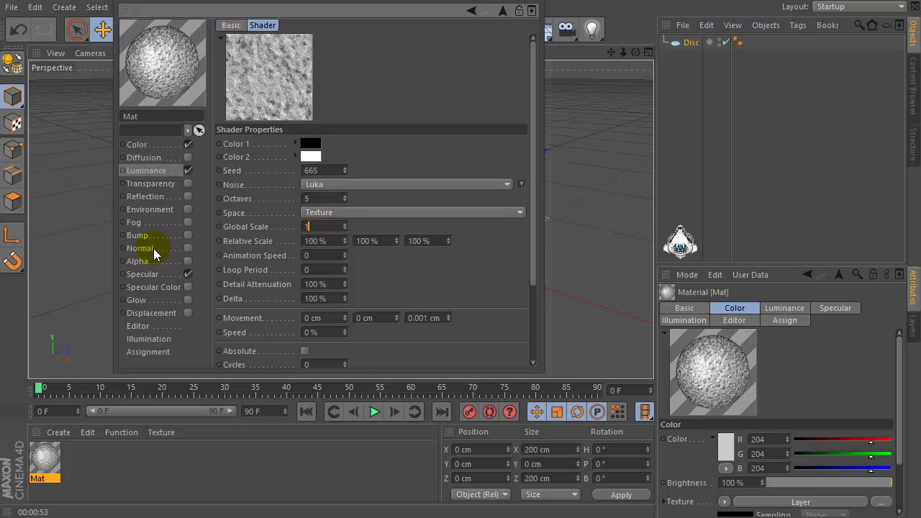
type("65")
scroll(533, 141, "down", 3)
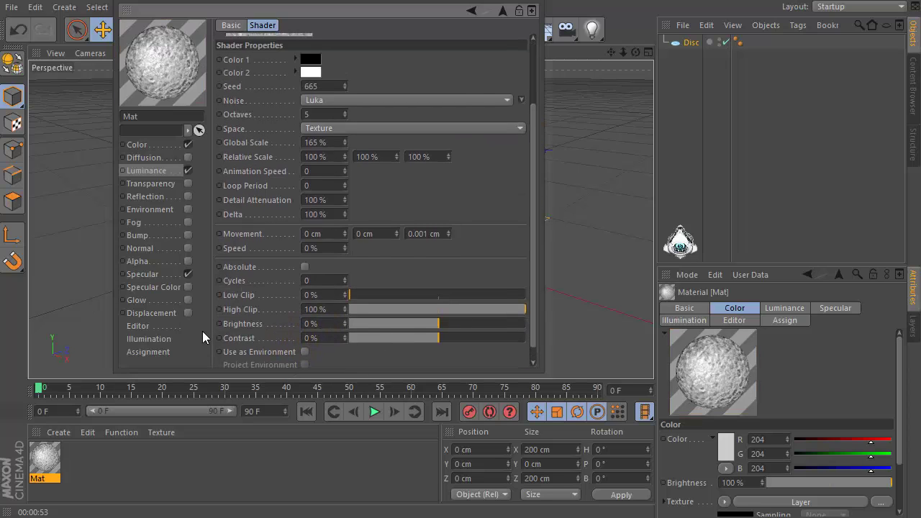
left_click(329, 336)
type("30")
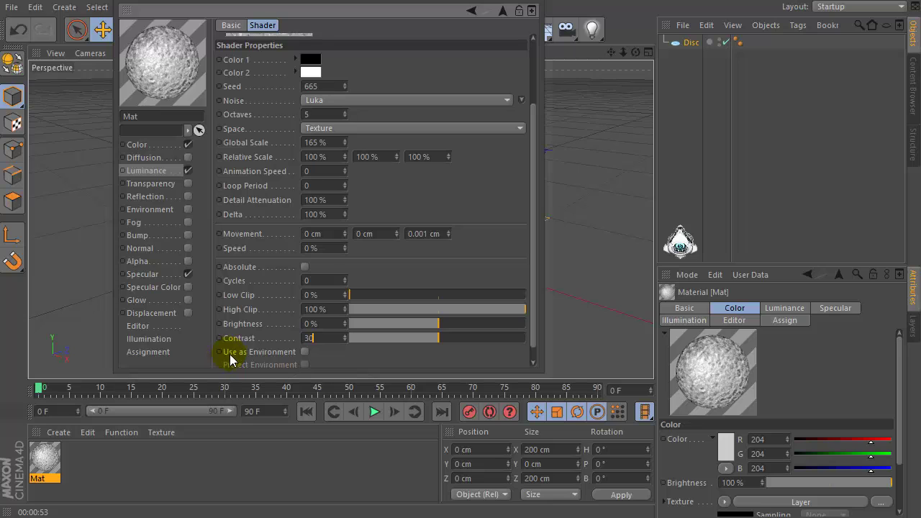
key("Return")
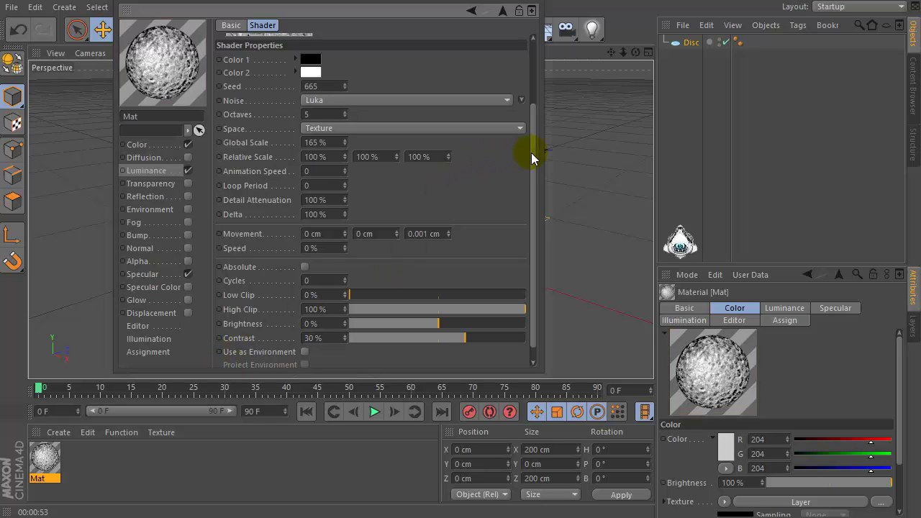
scroll(531, 145, "up", 3)
left_click(316, 227)
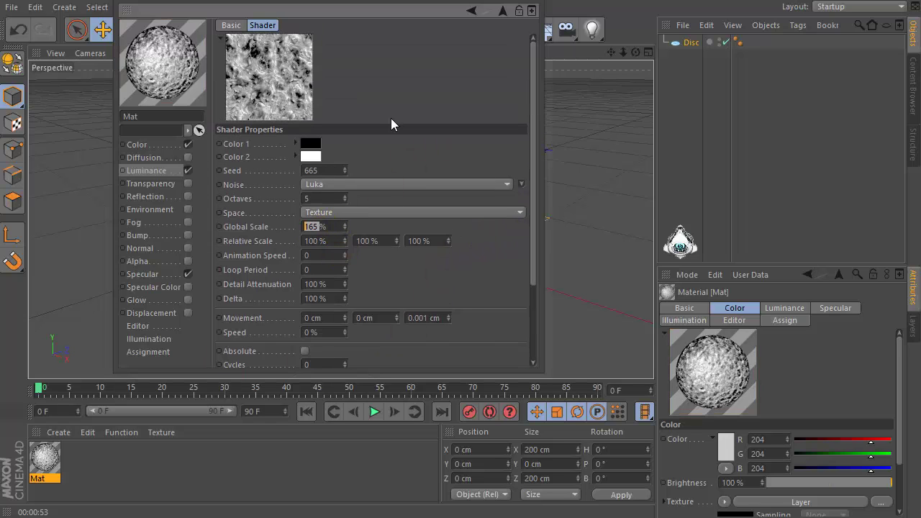
left_click(500, 10)
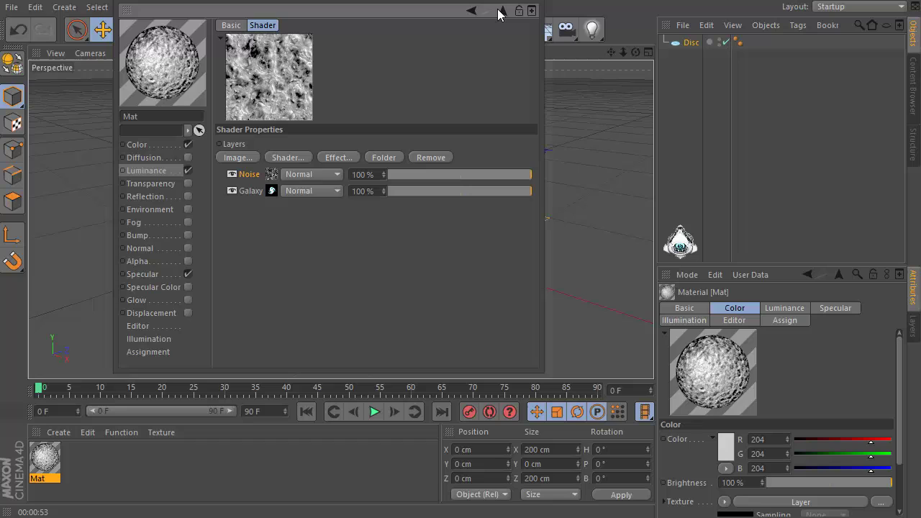
- Add a Gradient layer on top and make it 2D - Circular
left_click(285, 157)
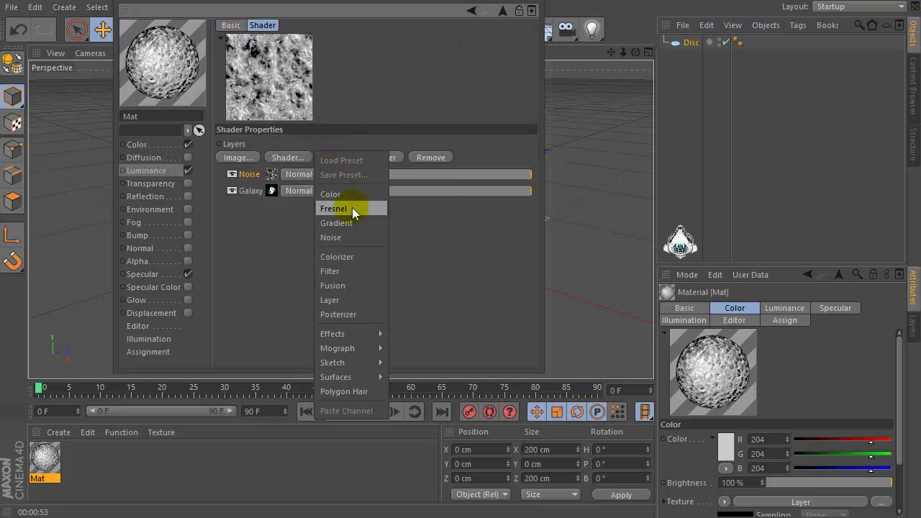
left_click(336, 223)
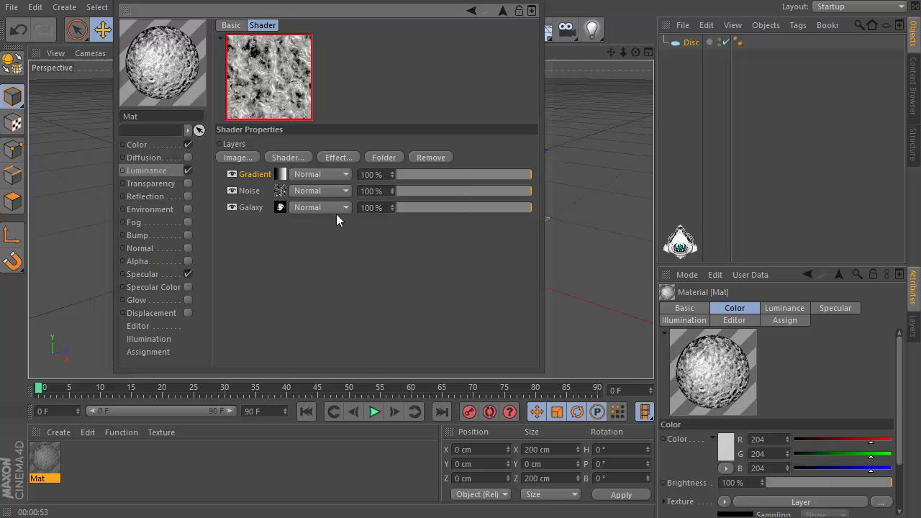
left_click(278, 176)
left_click(289, 166)
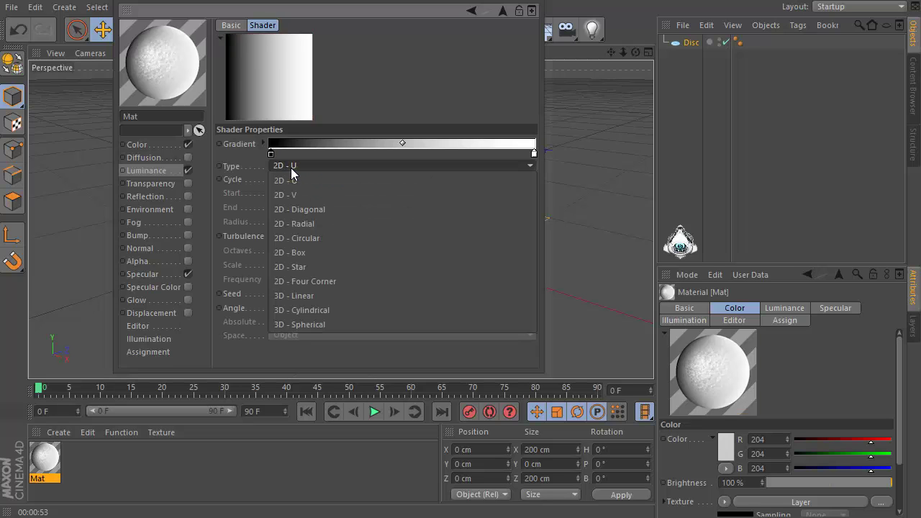
left_click(310, 234)
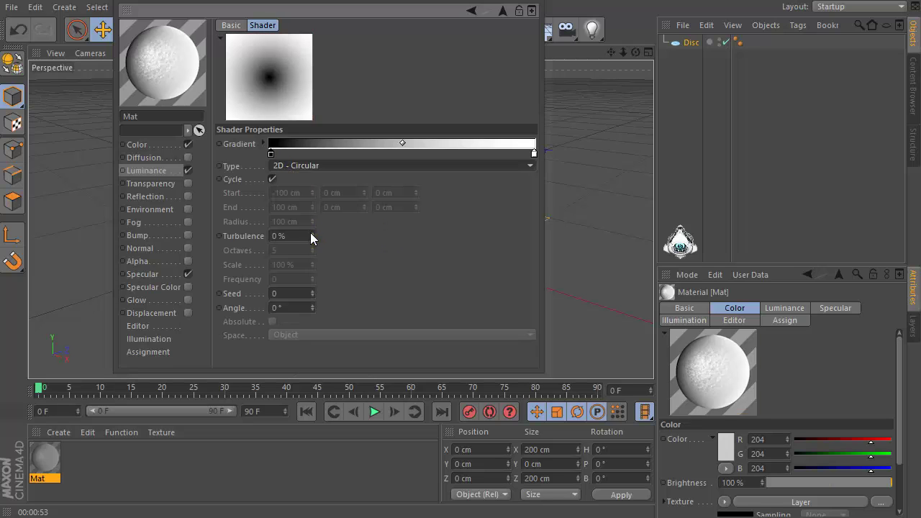
- Invert the gradient knots and pull them inward for a white centre fading to black
right_click(270, 154)
left_click(271, 160)
mouse_move(270, 154)
left_mouse_down()
mouse_move(298, 151)
mouse_move(275, 154)
left_mouse_up()
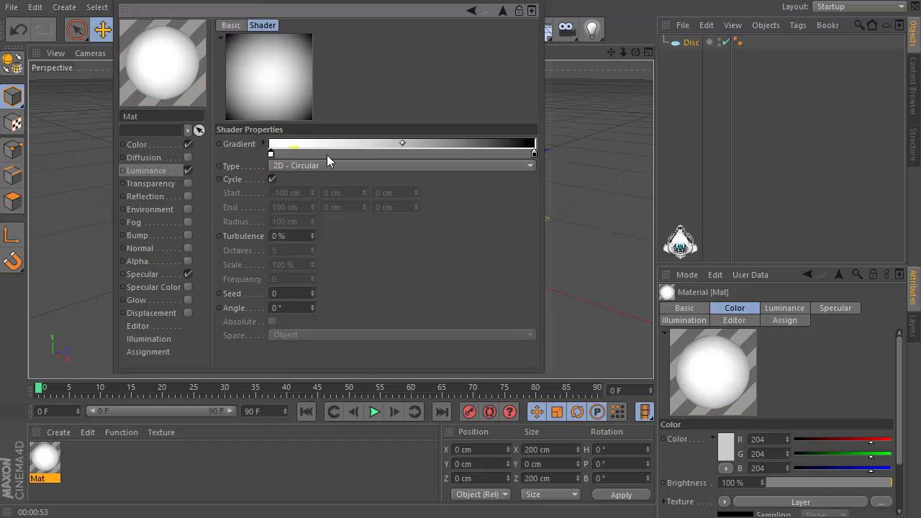
left_click_drag(534, 153, 411, 156)
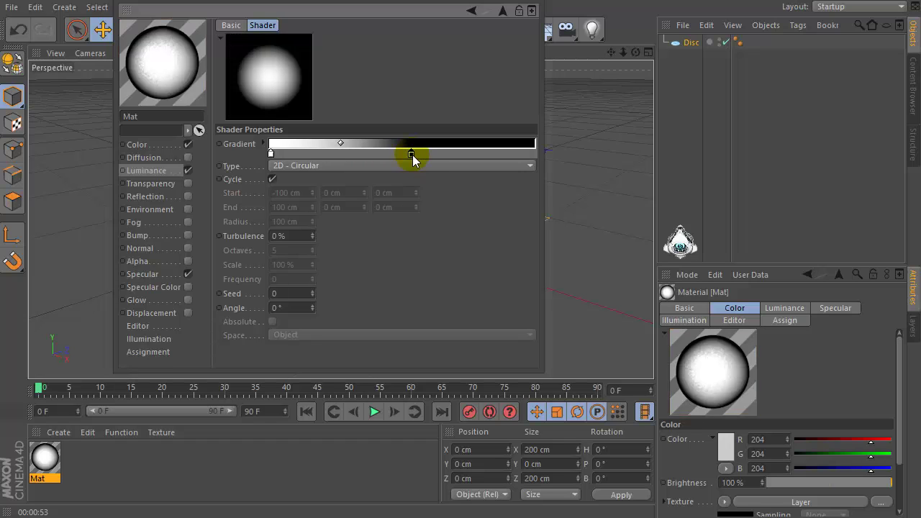
left_click(271, 156)
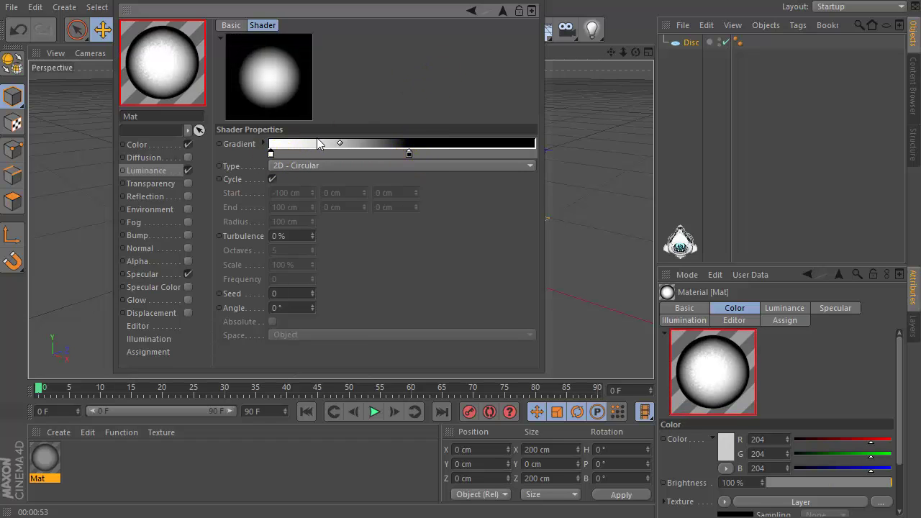
left_click(502, 11)
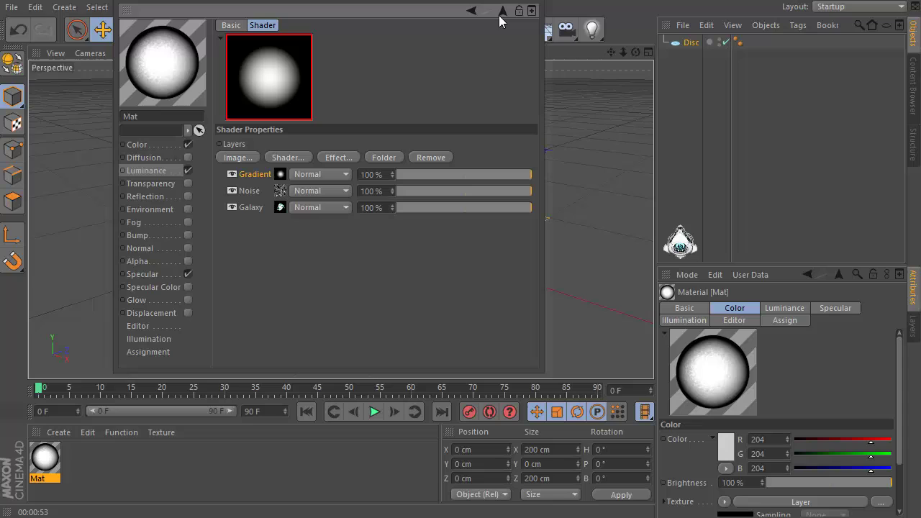
- Set the Gradient layer to 70% opacity and blend both Gradient and Noise as Overlay
left_click(510, 193)
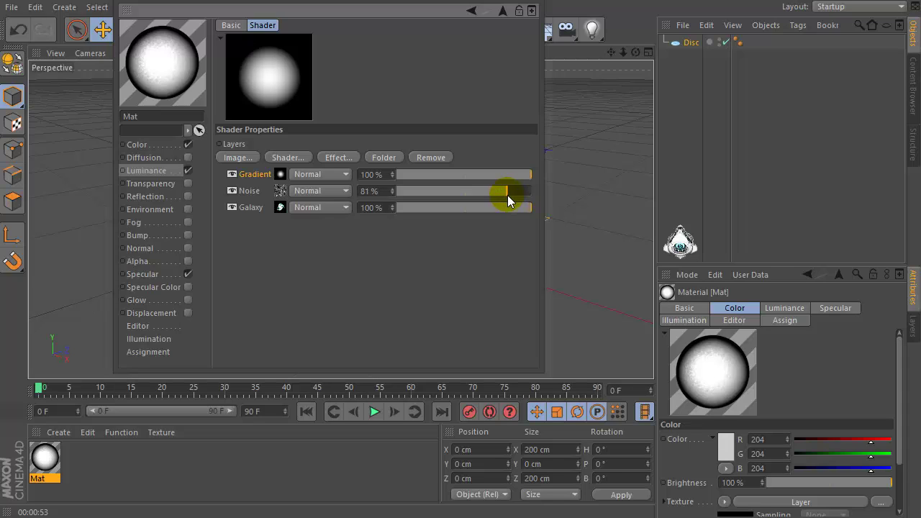
left_click_drag(507, 195, 488, 190)
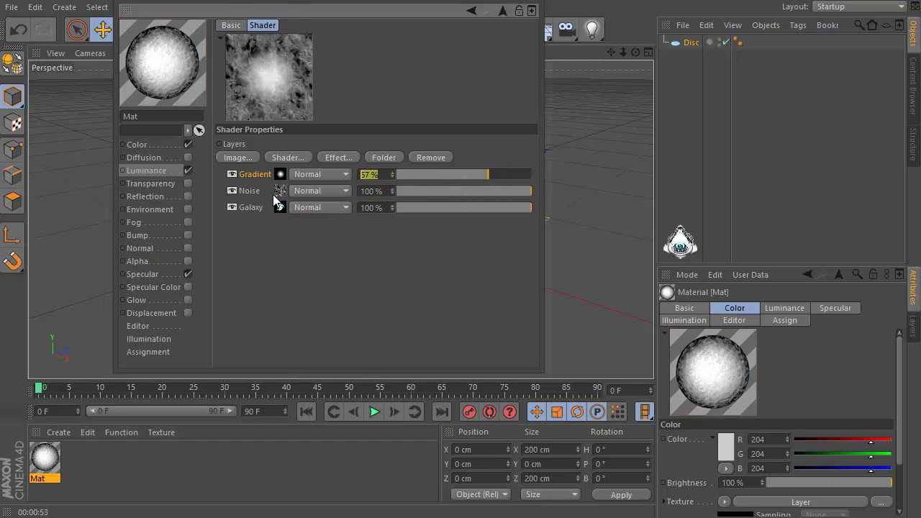
type("70")
key("Return")
left_click(328, 176)
left_click(322, 238)
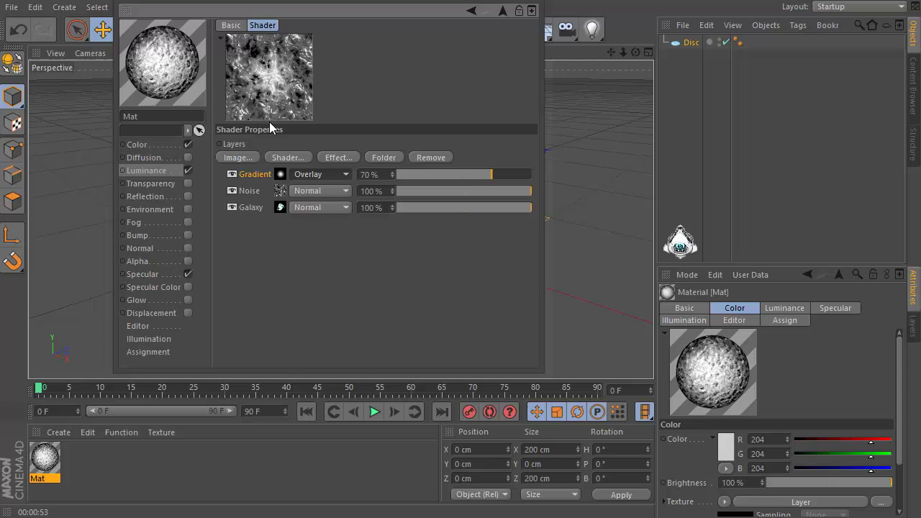
left_click(386, 189)
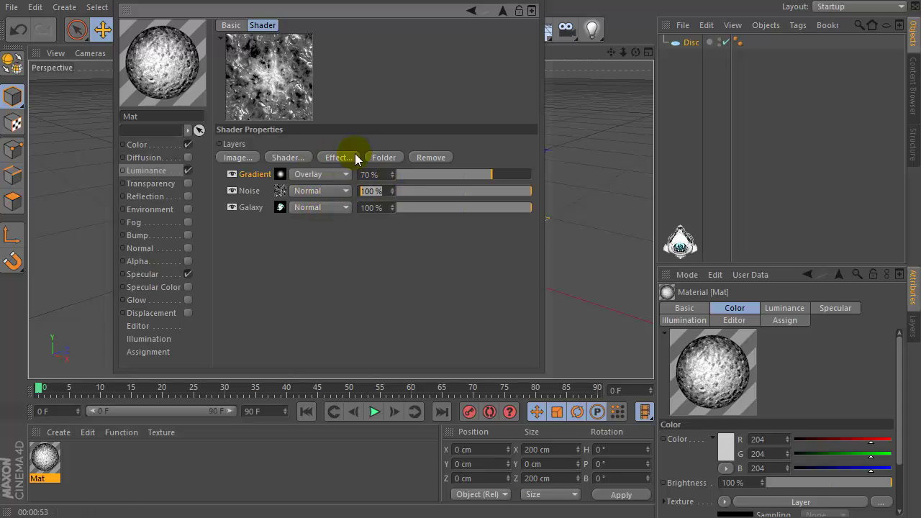
left_click(330, 194)
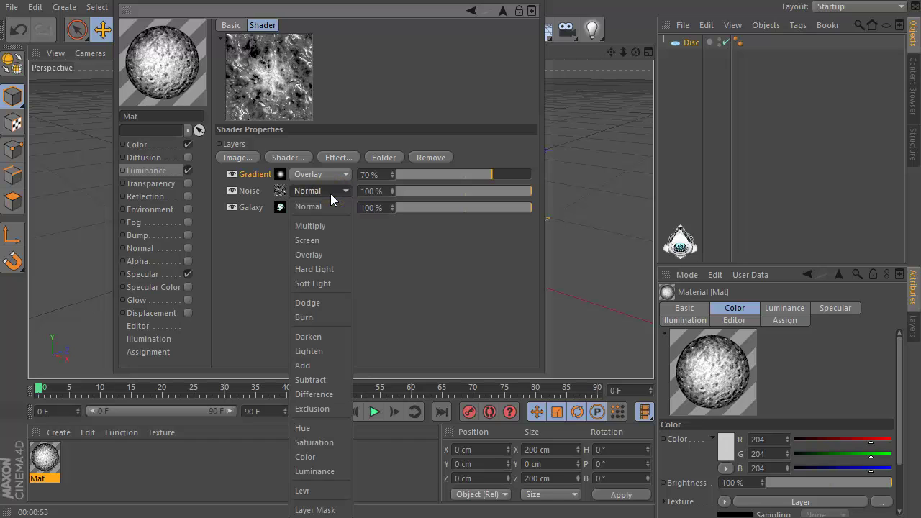
left_click(320, 251)
- Lower the Galaxy layer's opacity to 85%
left_click(313, 248)
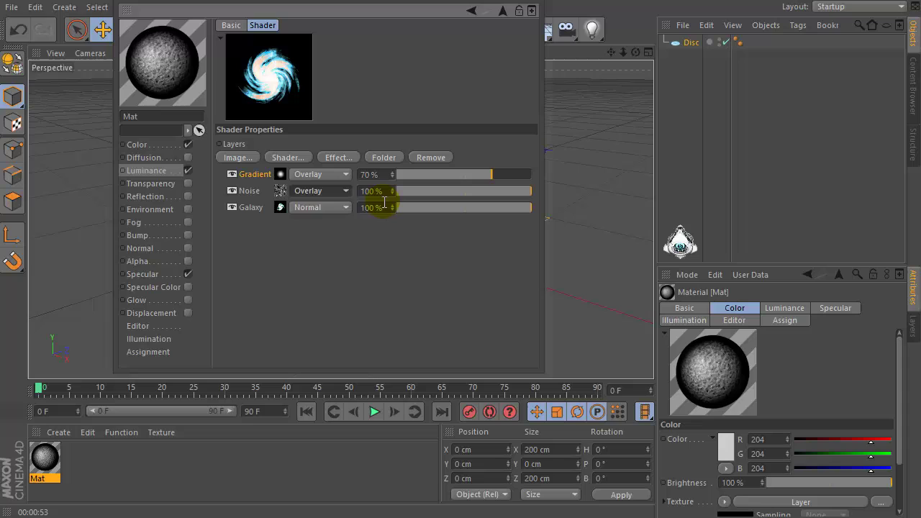
key("Tab")
type("90")
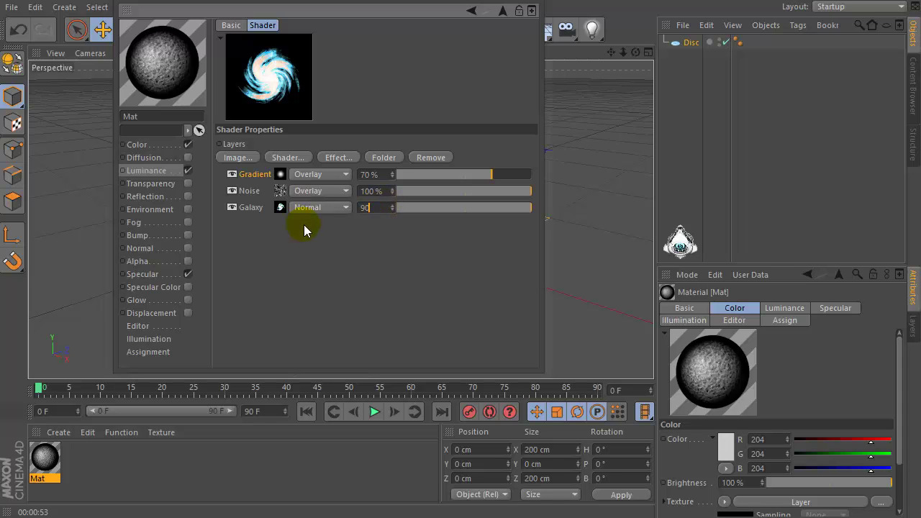
key("Return")
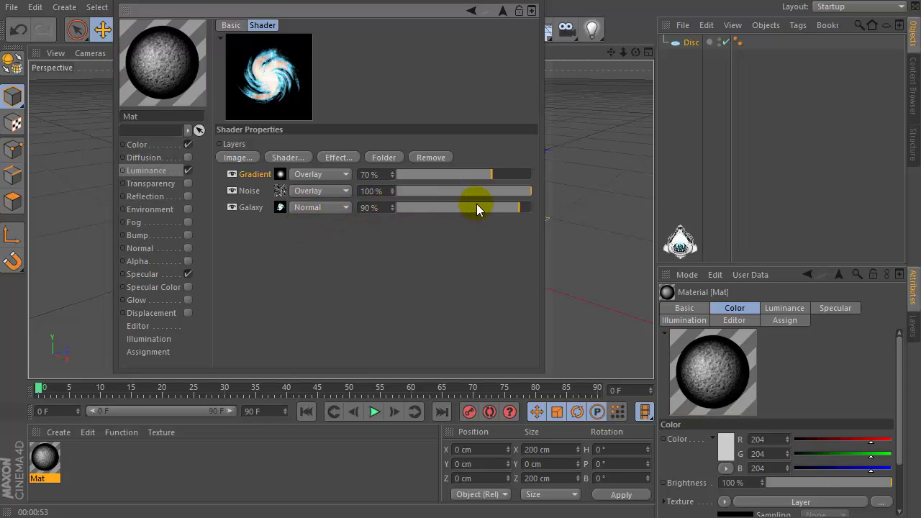
left_click(514, 210)
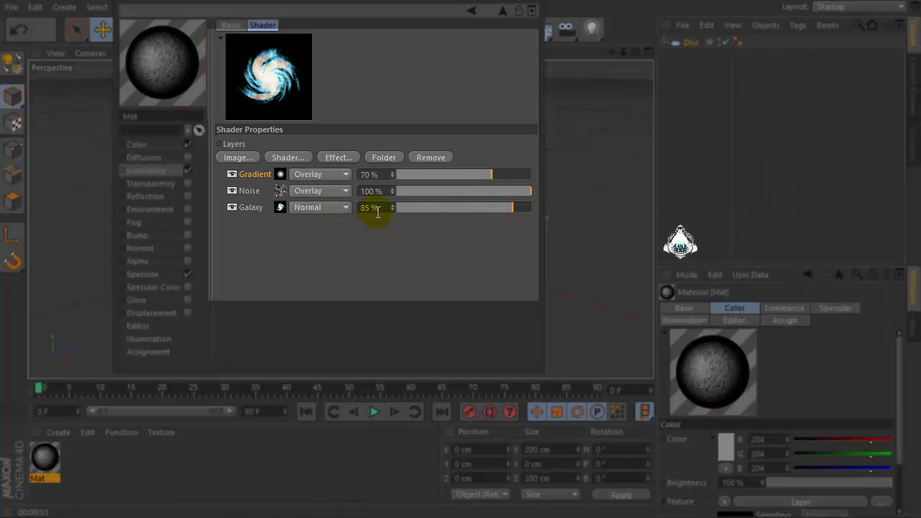
double_click(374, 191)
double_click(371, 175)
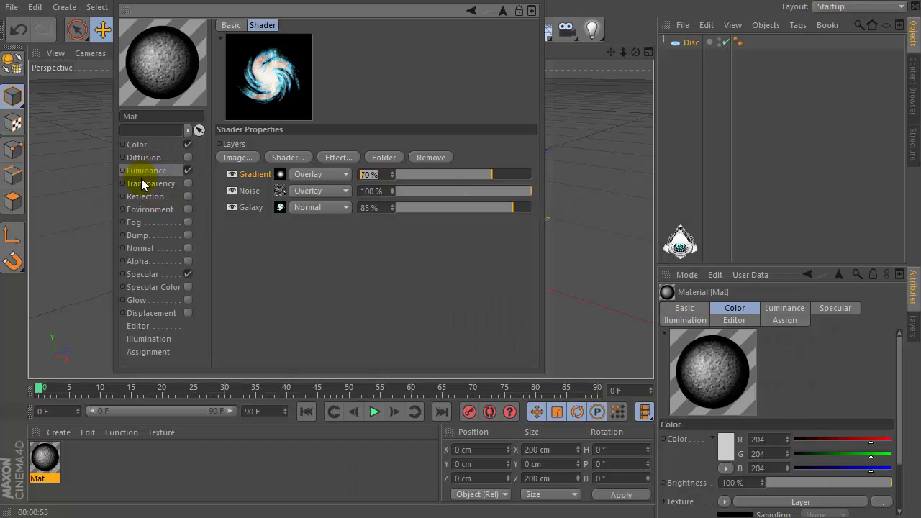
left_click(507, 13)
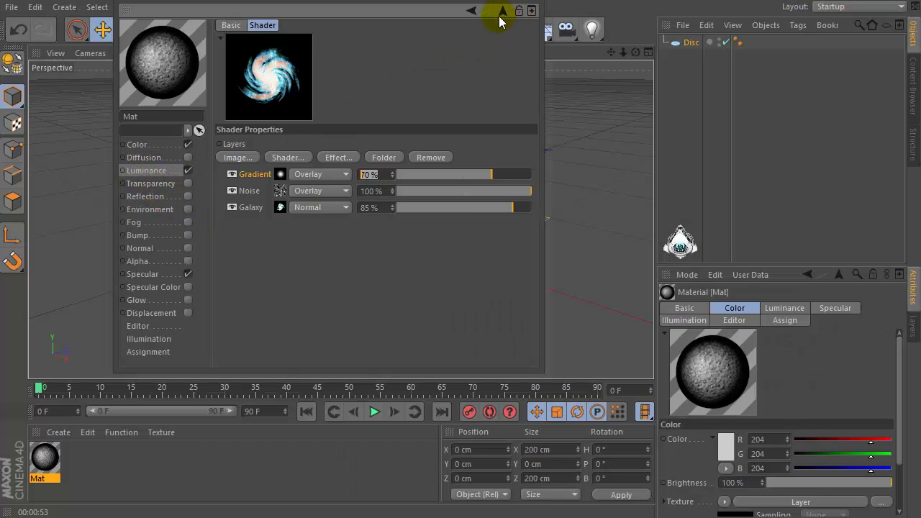
- Enable the Bump channel with a Galaxy texture
left_click(151, 232)
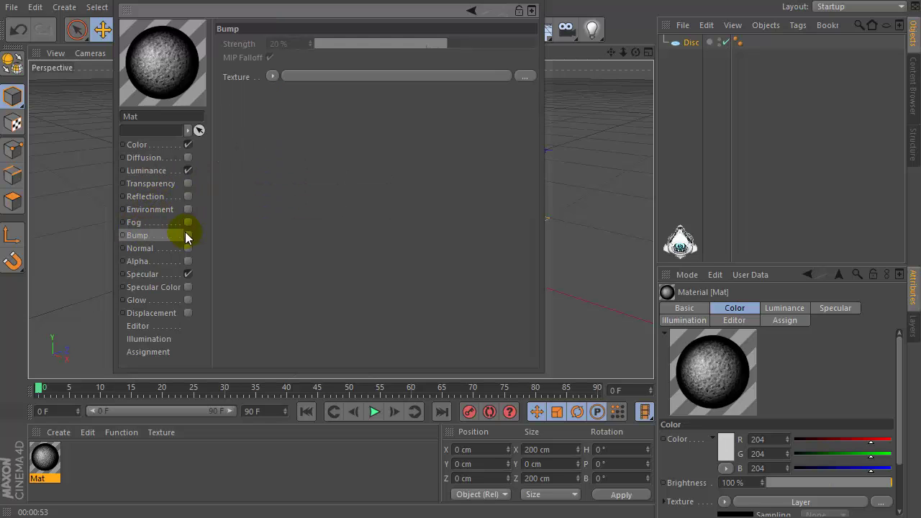
left_click(187, 235)
left_click(271, 76)
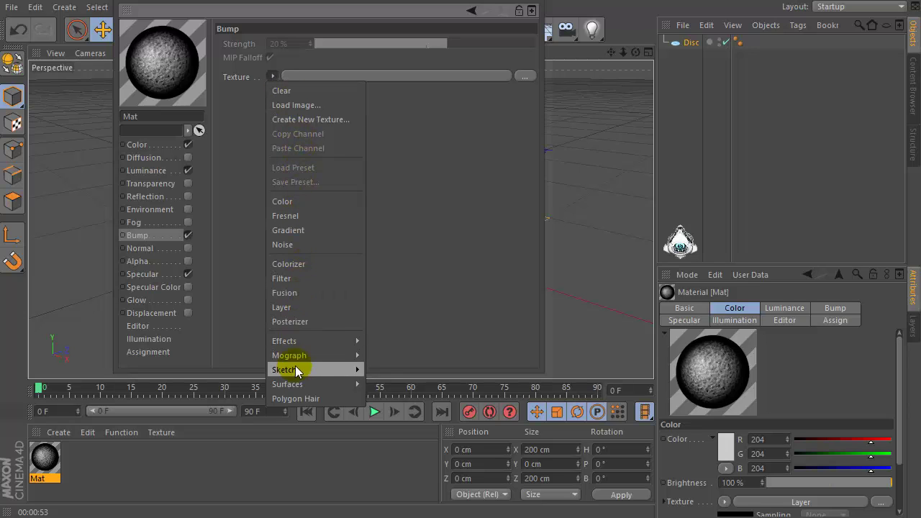
mouse_move(309, 384)
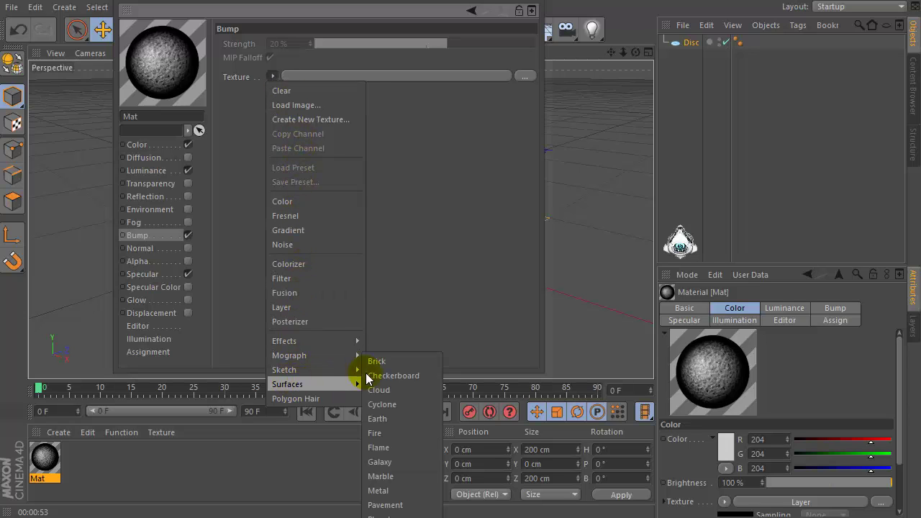
left_click(390, 461)
- Brighten the bump Galaxy's gradient and set bump Strength to 540%
left_click(284, 103)
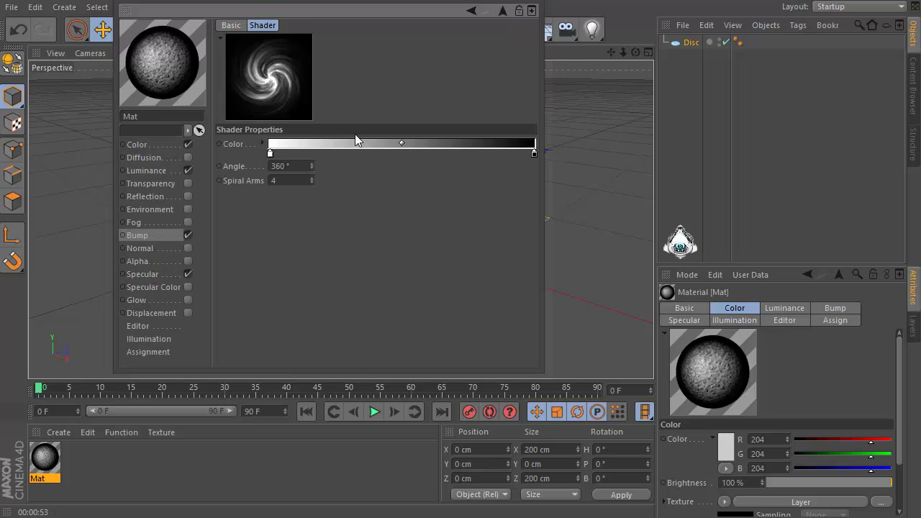
left_click_drag(271, 151, 400, 156)
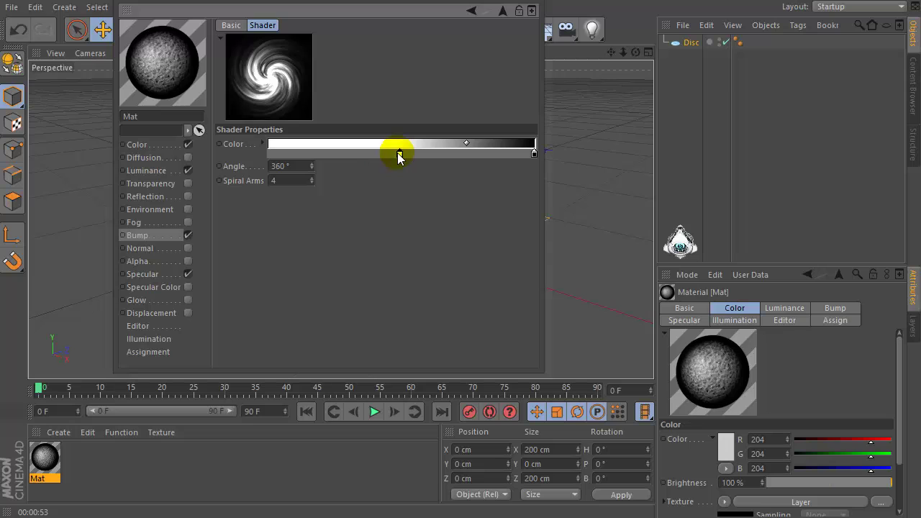
left_click(503, 11)
double_click(300, 43)
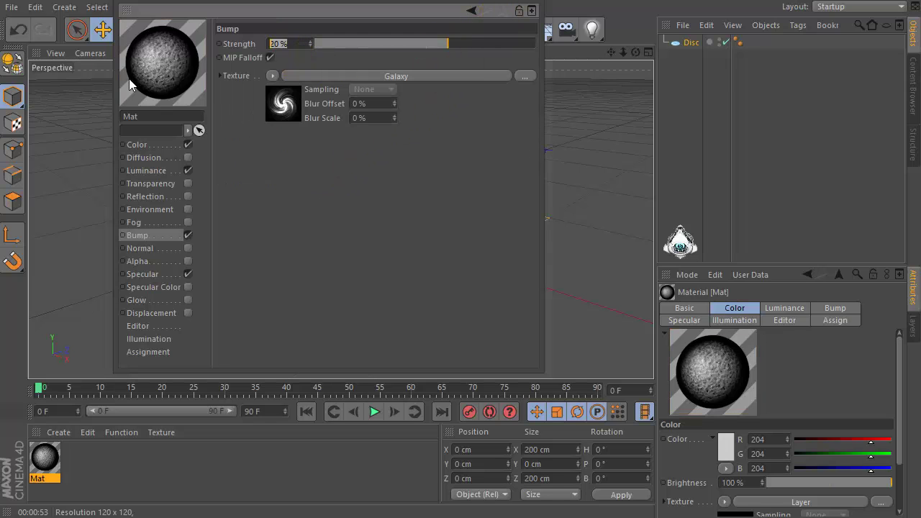
type("540")
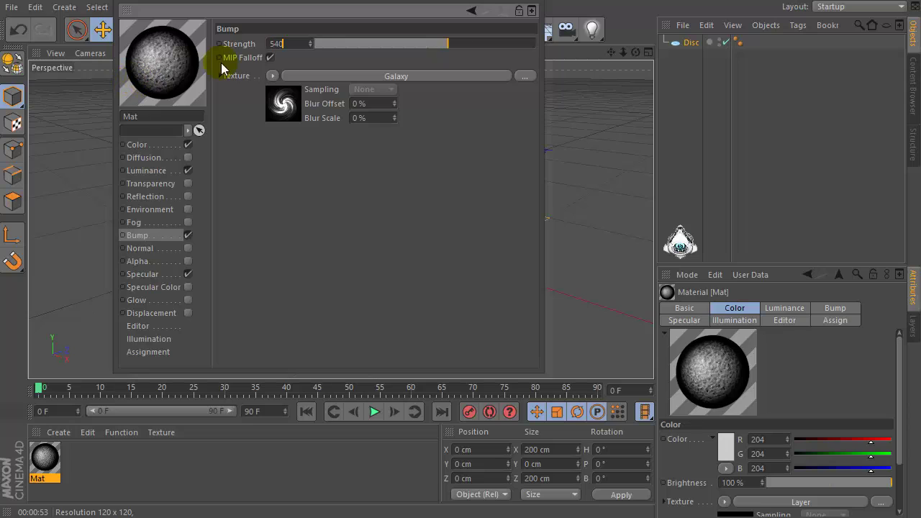
key("Return")
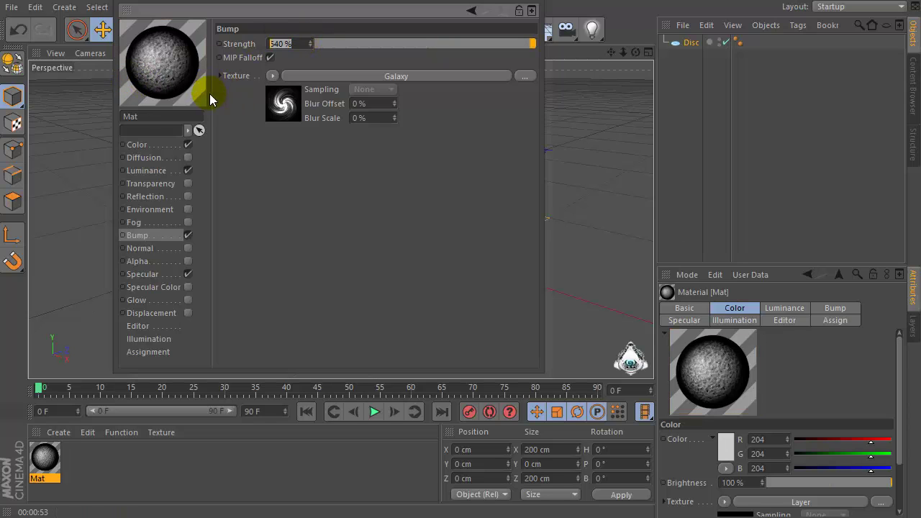
- Enable the Alpha channel with a Galaxy texture
left_click(142, 263)
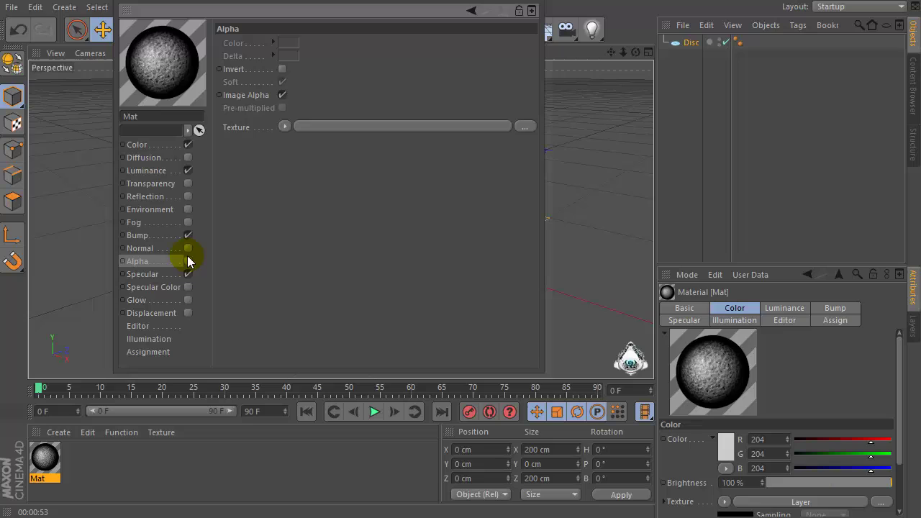
left_click(188, 262)
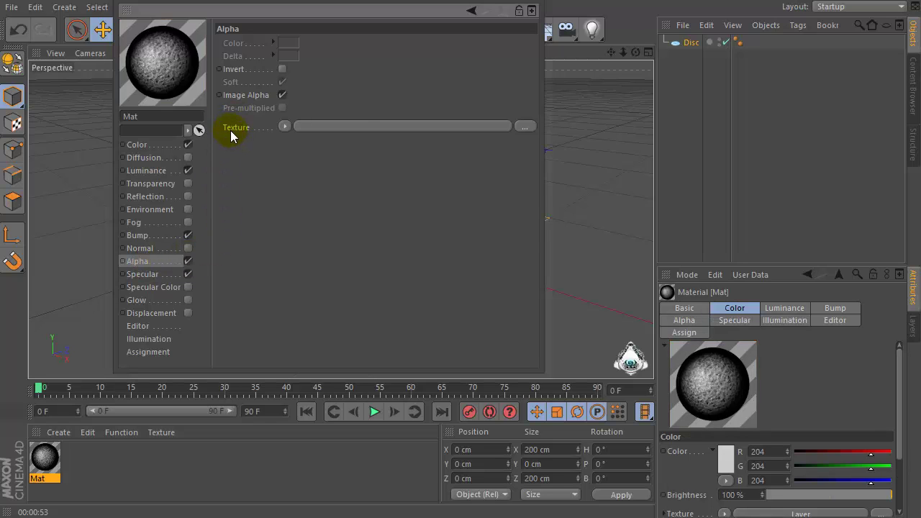
left_click(284, 127)
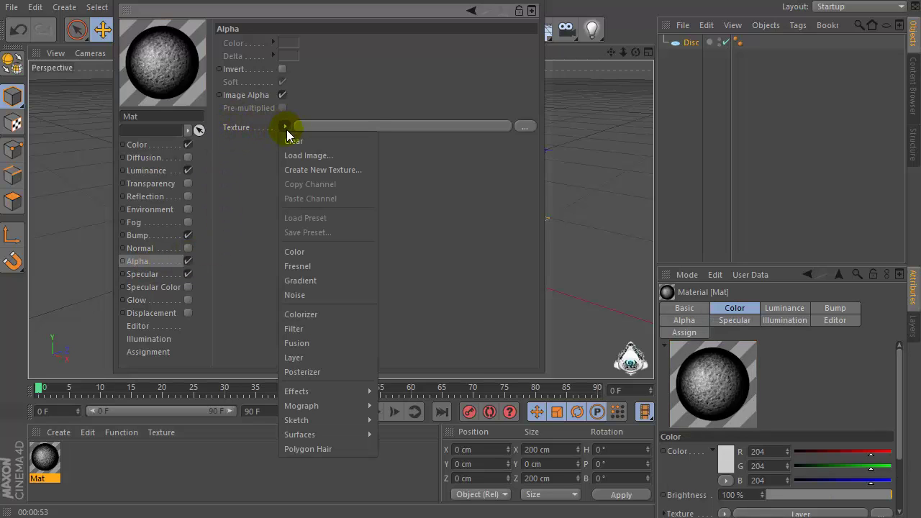
mouse_move(338, 434)
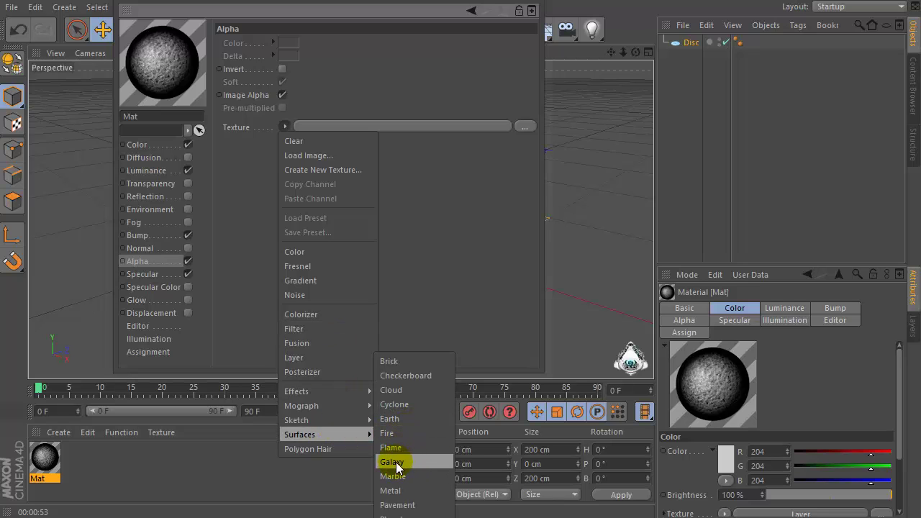
left_click(422, 461)
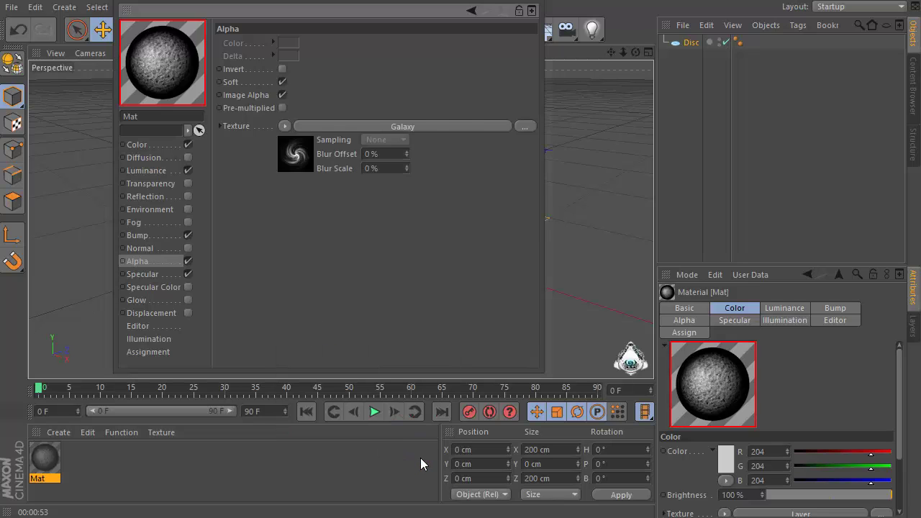
- Brighten the alpha Galaxy's gradient and reduce it to 3 spiral arms
left_click(298, 155)
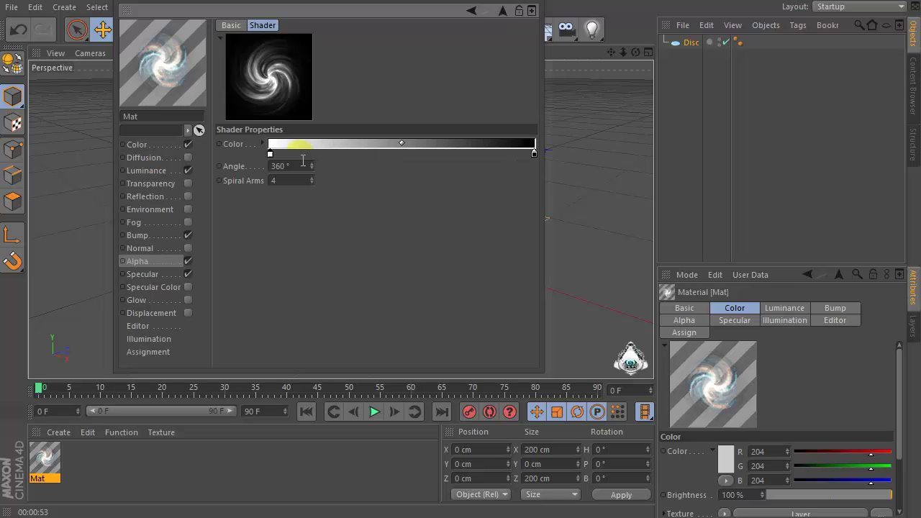
left_click_drag(272, 159, 347, 157)
left_click(312, 183)
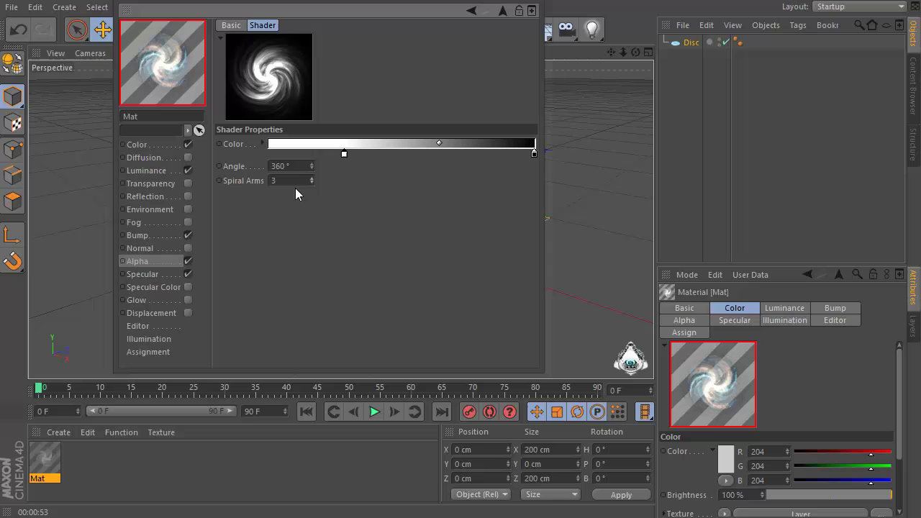
left_click(296, 183)
left_click(295, 164)
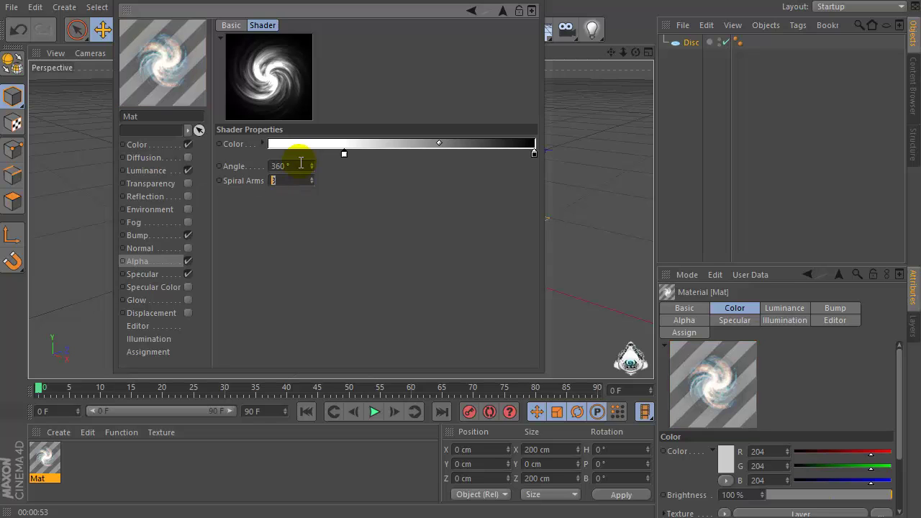
- Compare the Angle and Spiral Arms values of the Bump and Alpha Galaxy shaders
left_click(143, 234)
left_click(297, 117)
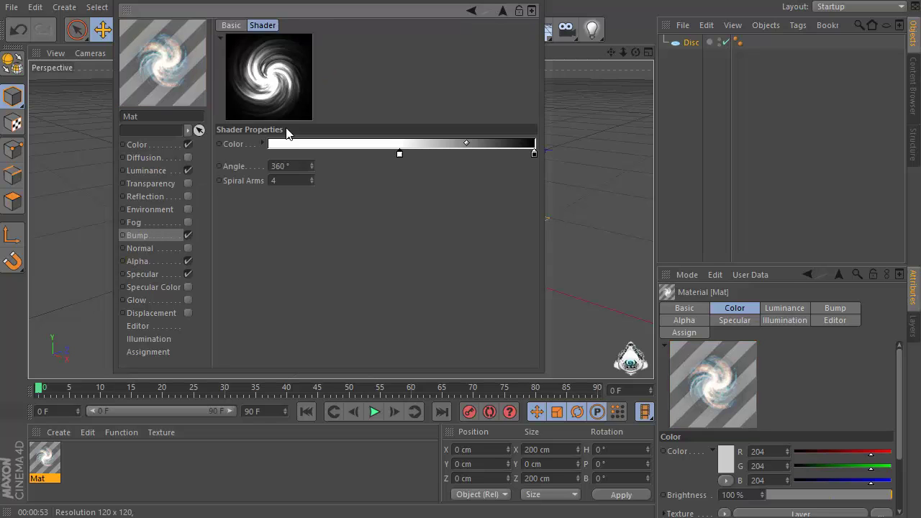
left_click(282, 166)
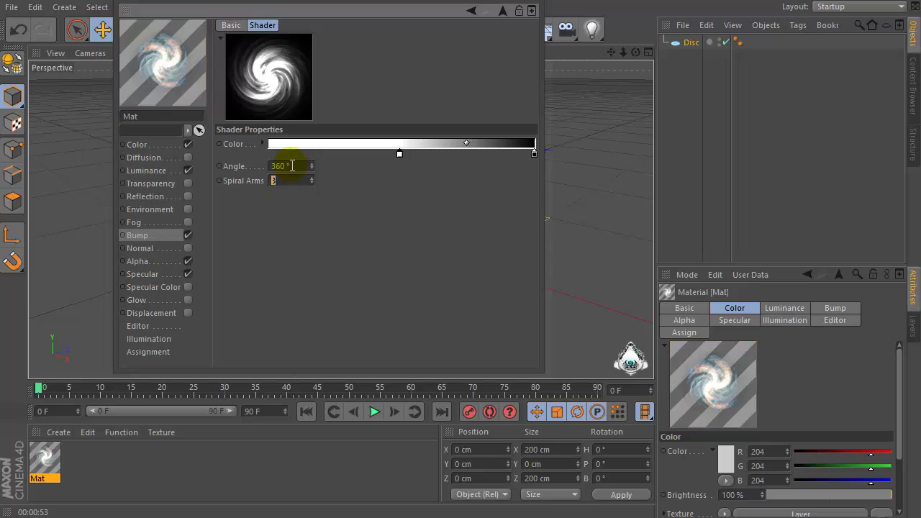
left_click(292, 180)
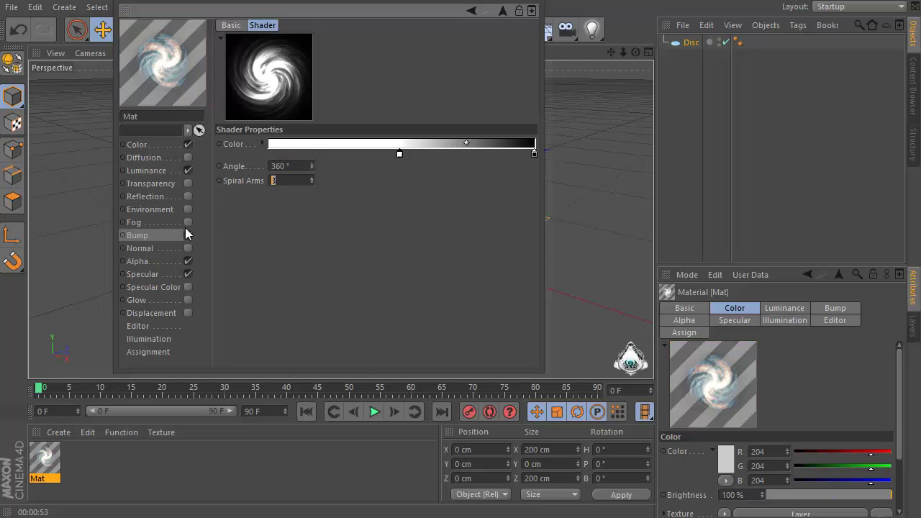
left_click(149, 263)
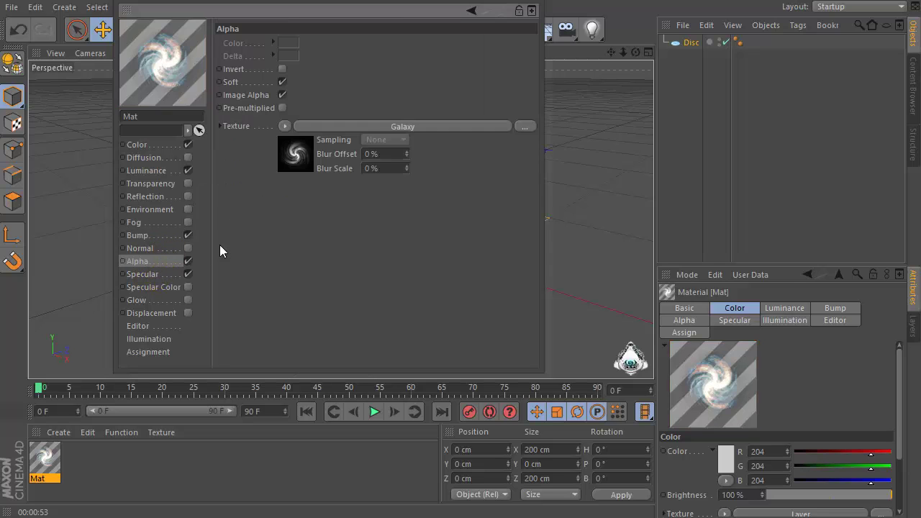
left_click(277, 162)
key("Tab")
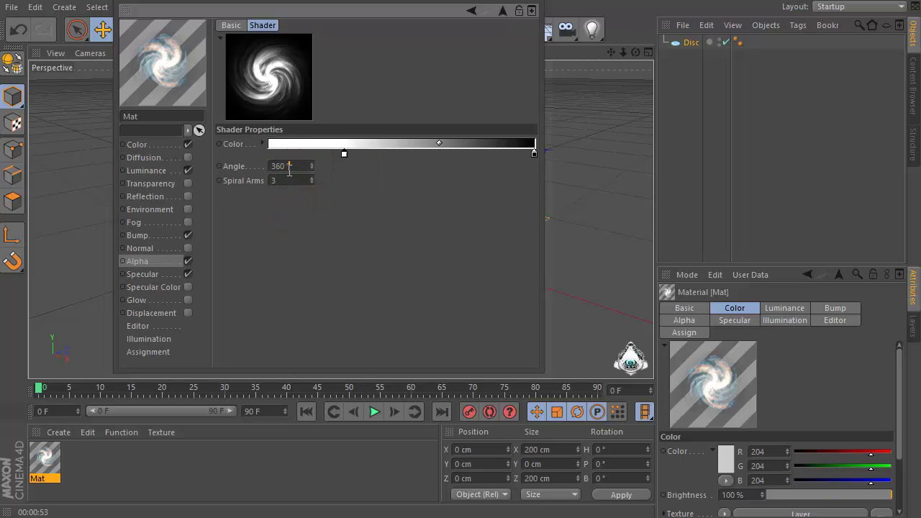
left_click(147, 235)
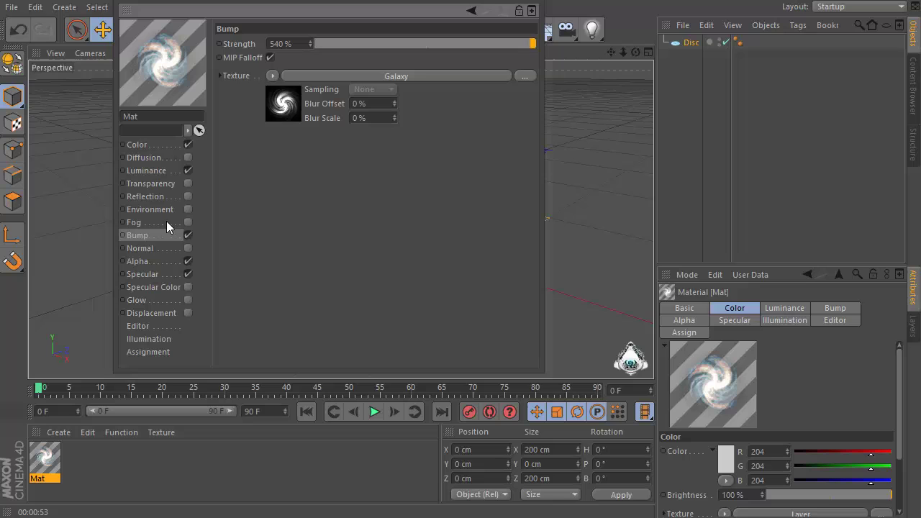
- Inspect the Bump Galaxy shader and the Luminance and Color layered textures
left_click(284, 102)
key("Tab")
left_click(142, 171)
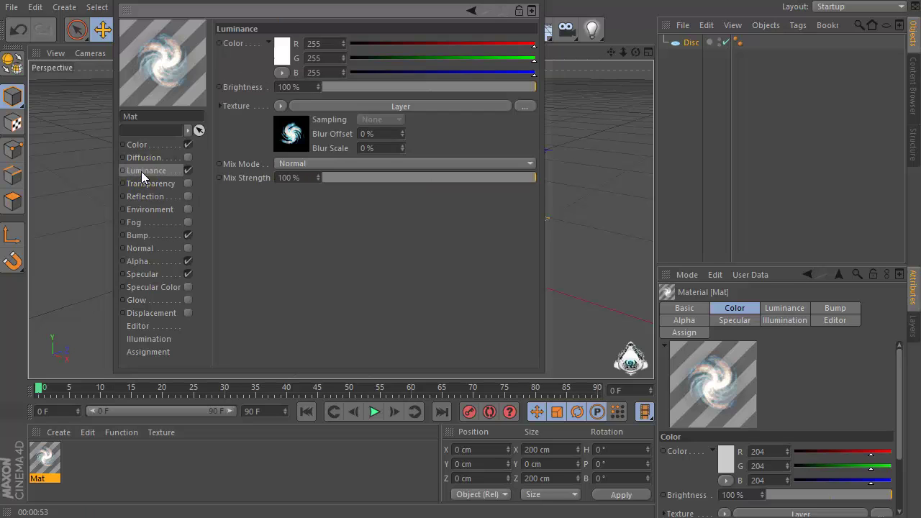
left_click(292, 137)
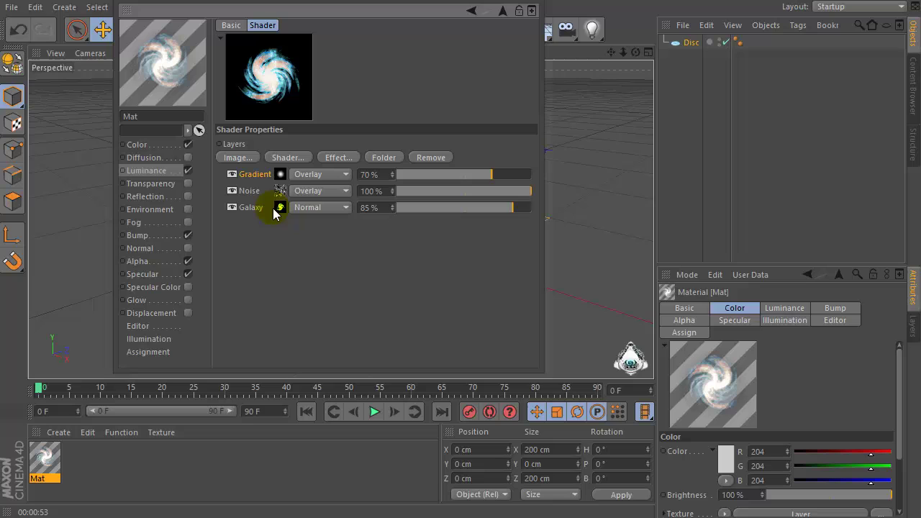
left_click(151, 144)
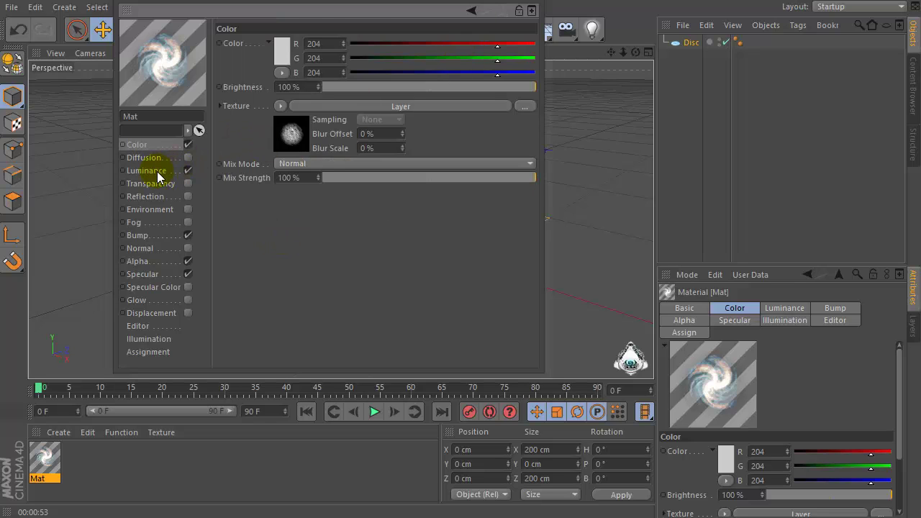
left_click(286, 140)
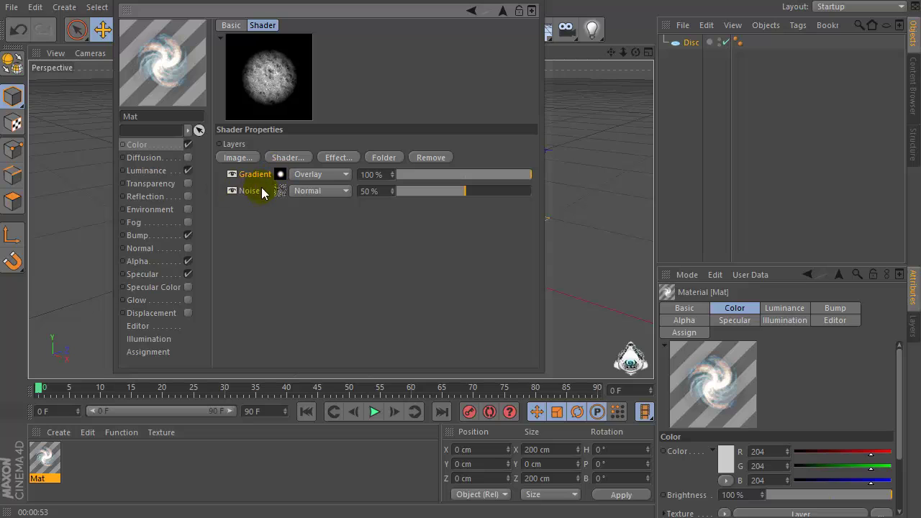
left_click(143, 170)
left_click(289, 144)
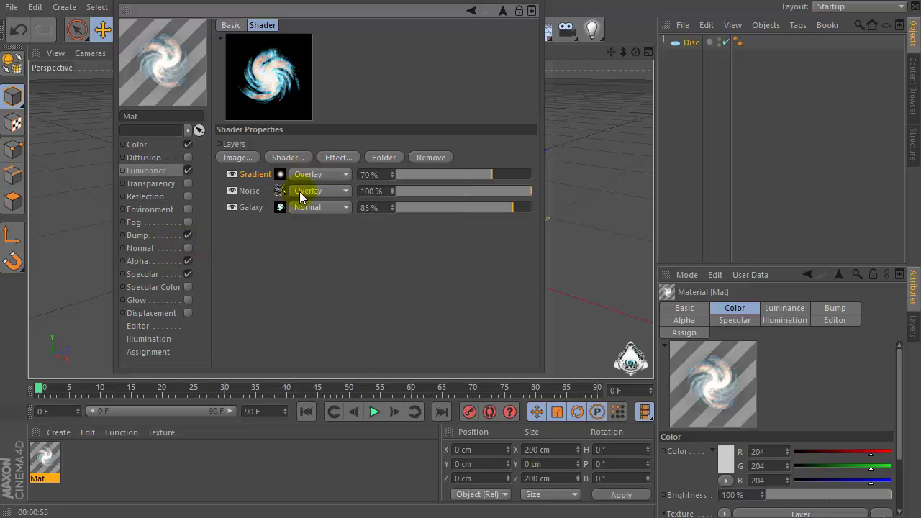
left_click(151, 145)
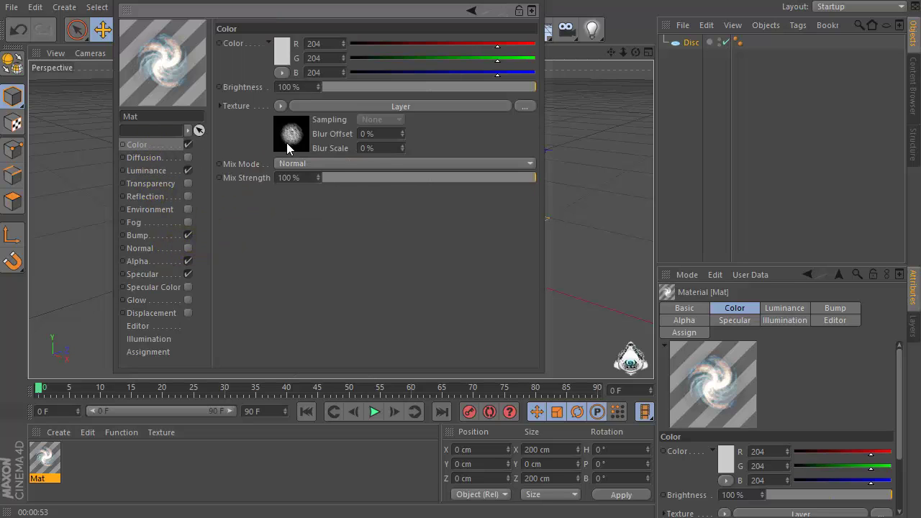
left_click(286, 142)
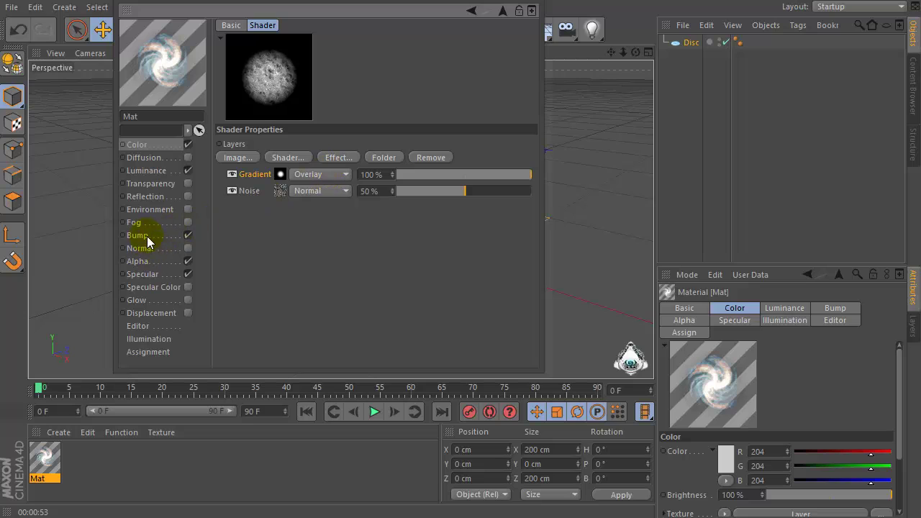
- Check the Bump and Alpha Galaxy shaders' Angle and Spiral Arms values
left_click(151, 240)
left_click(273, 114)
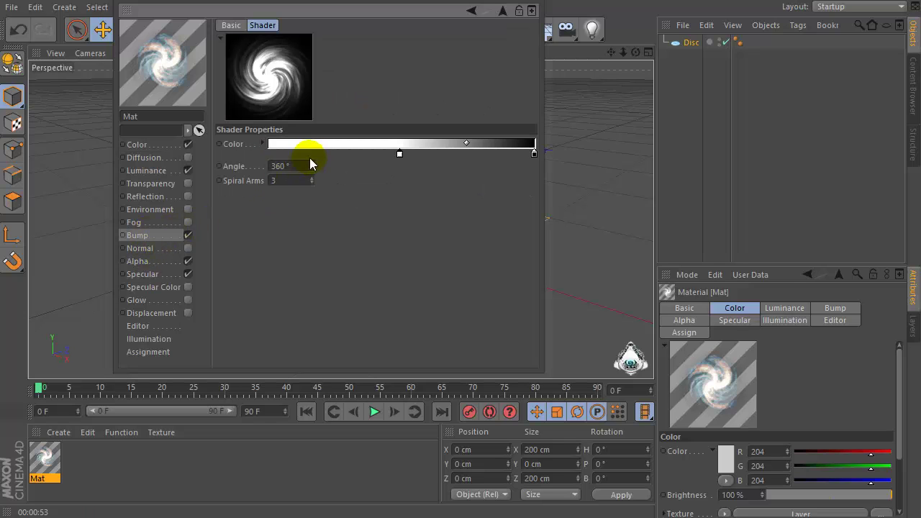
left_click(290, 181)
left_click(139, 262)
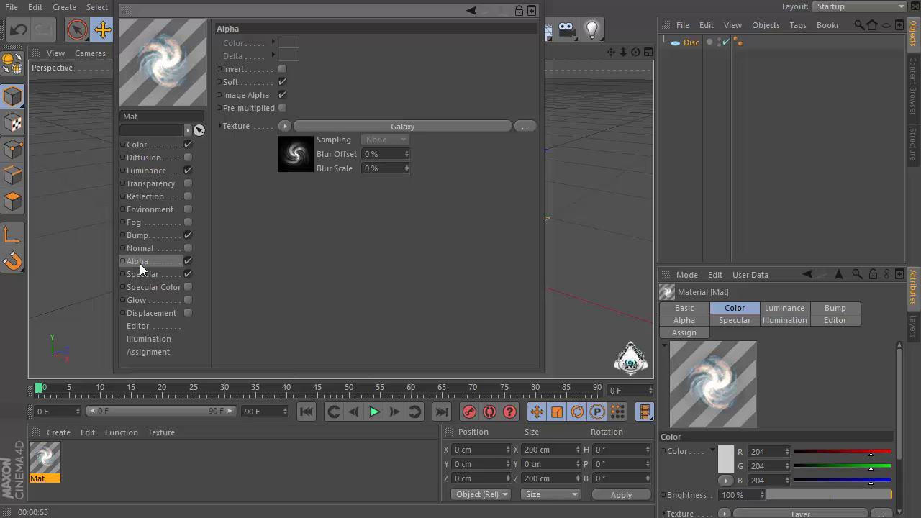
left_click(291, 164)
left_click(291, 166)
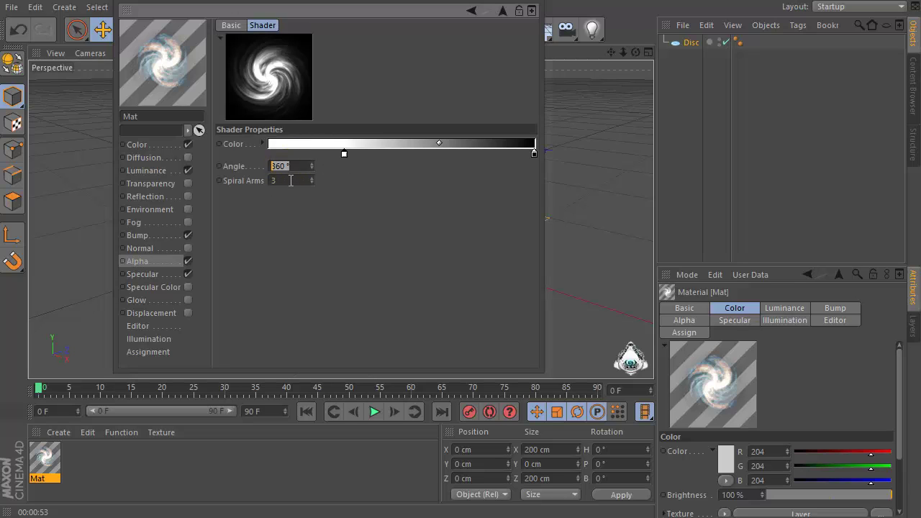
key("Tab")
- Glance at Specular, close the Material Editor and apply Mat to the disc
left_click(144, 274)
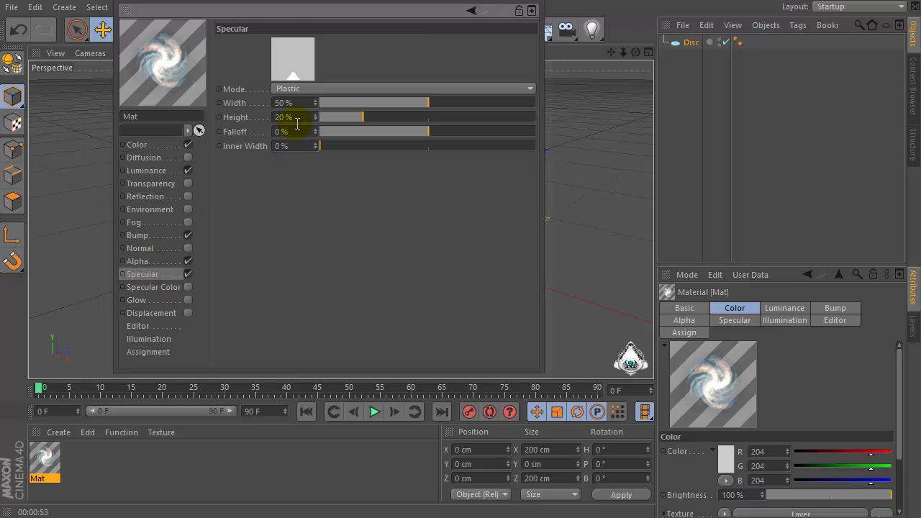
left_click(149, 263)
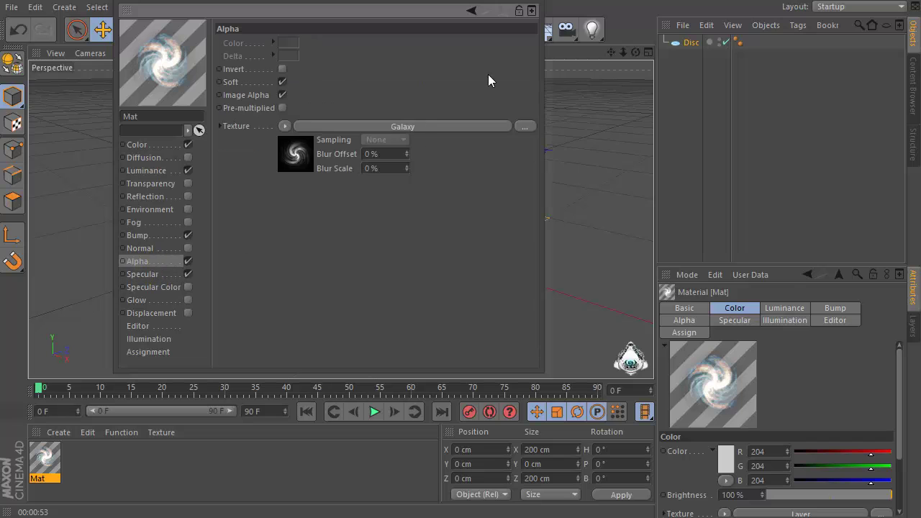
left_click(531, 10)
left_click_drag(45, 457, 306, 258)
- Zoom in on the galaxy disc and render a quick preview of the view
left_click(596, 144)
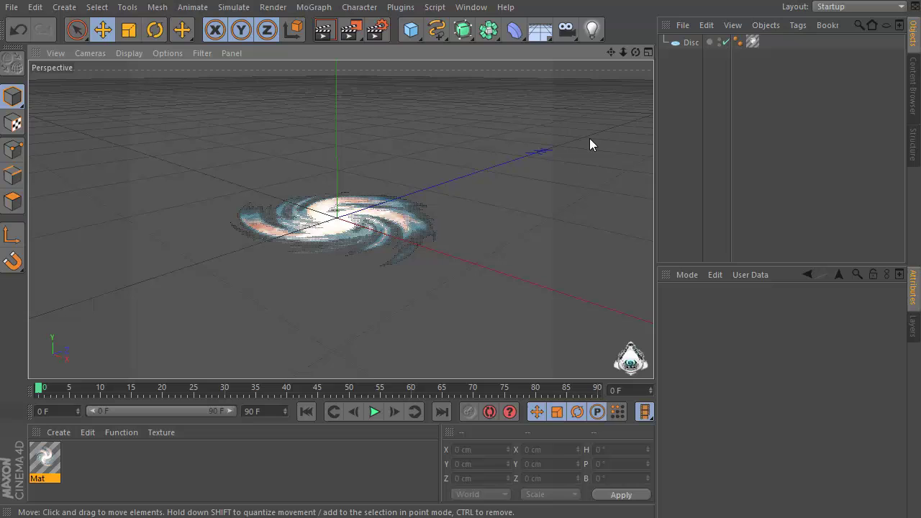
left_click_drag(623, 52, 654, 55)
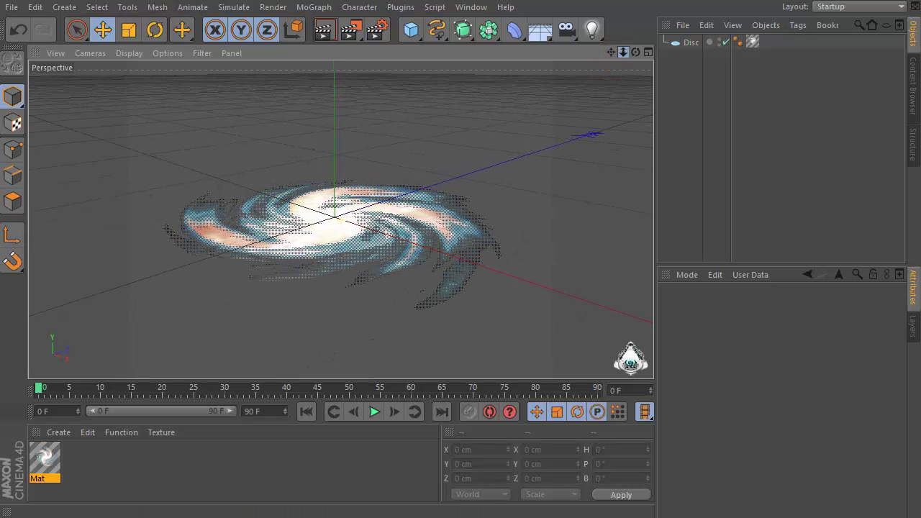
left_click(321, 33)
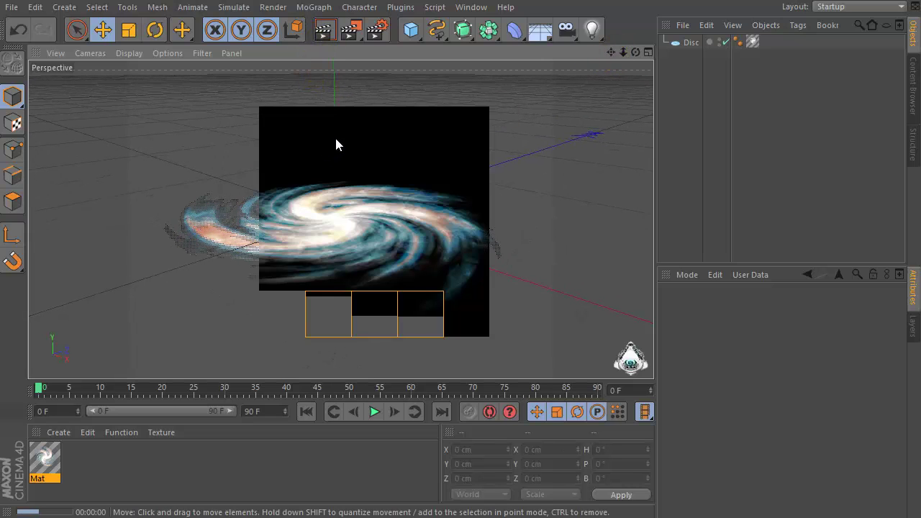
left_click_drag(631, 53, 637, 54)
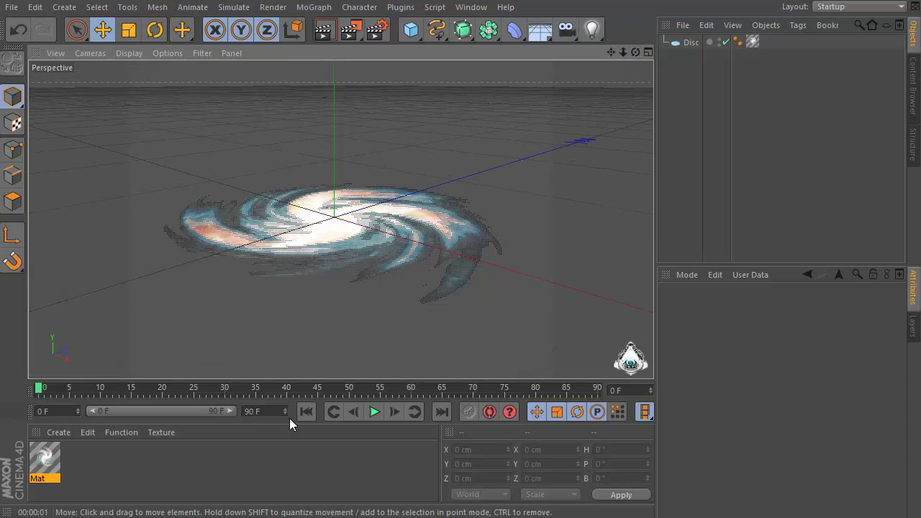
- Duplicate Disc as Disc.1, make the copy editable and switch to Polygons mode
left_click(694, 41)
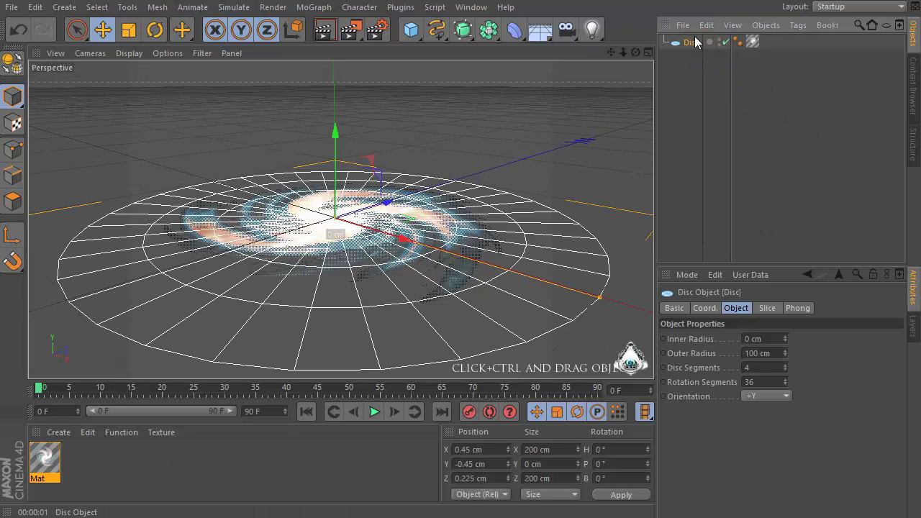
left_click(693, 46)
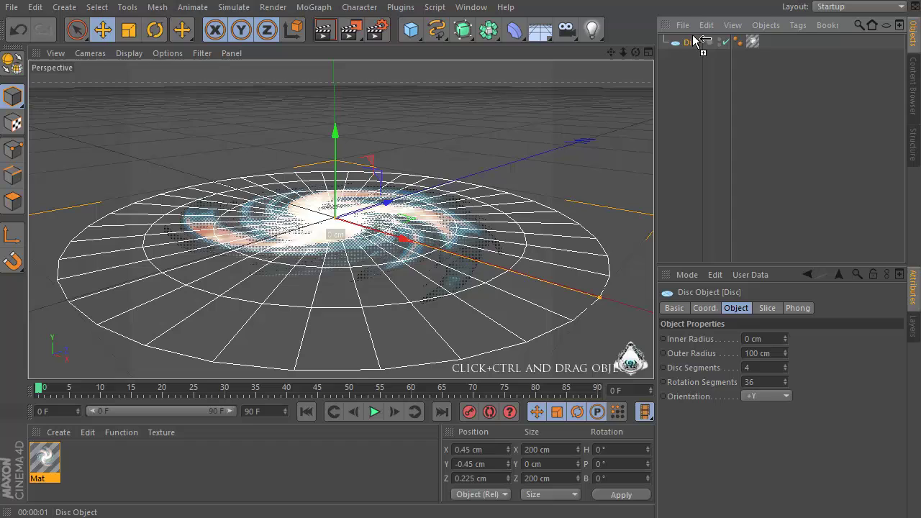
left_click_drag(693, 47, 695, 48, "ctrl")
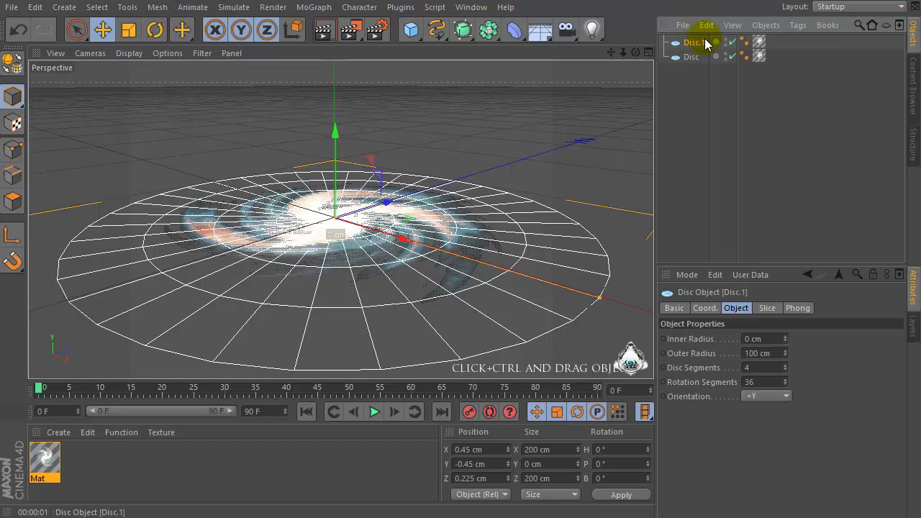
right_click(155, 85)
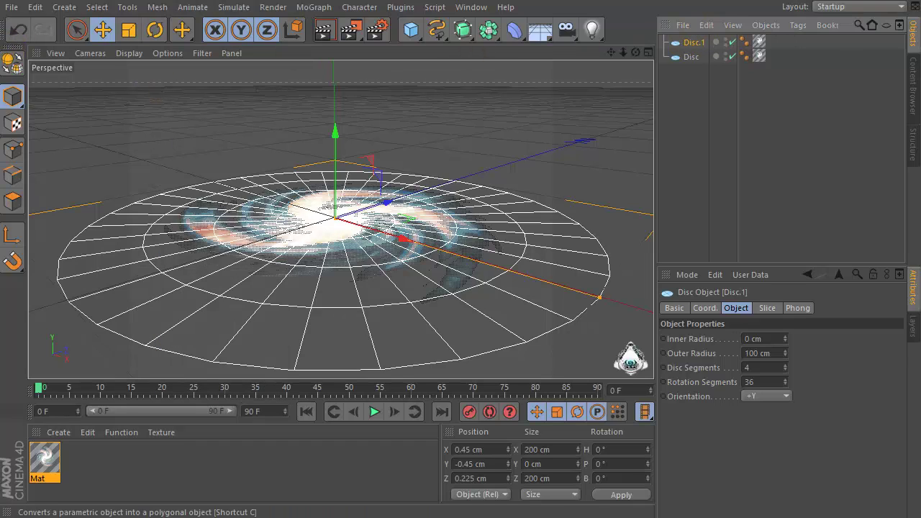
left_click(13, 63)
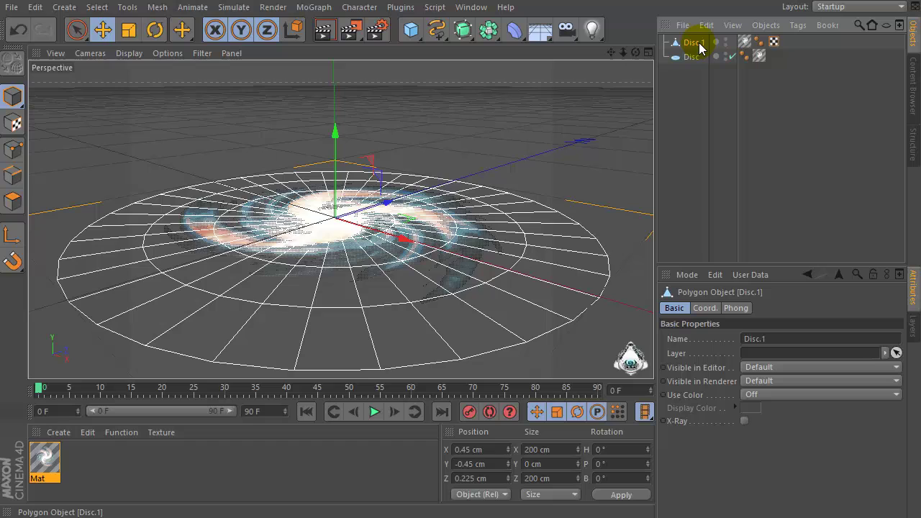
left_click(13, 200)
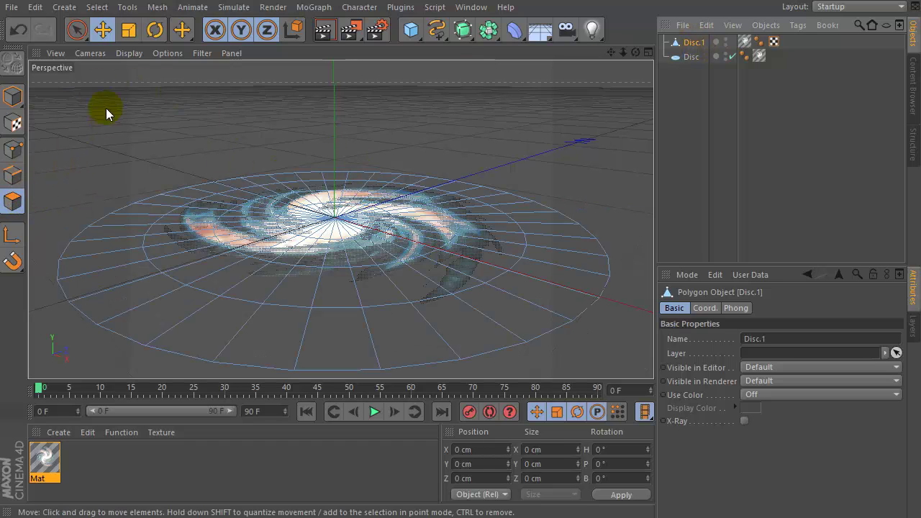
- Select every polygon of Disc.1 and bring up the mesh commands
left_click(97, 7)
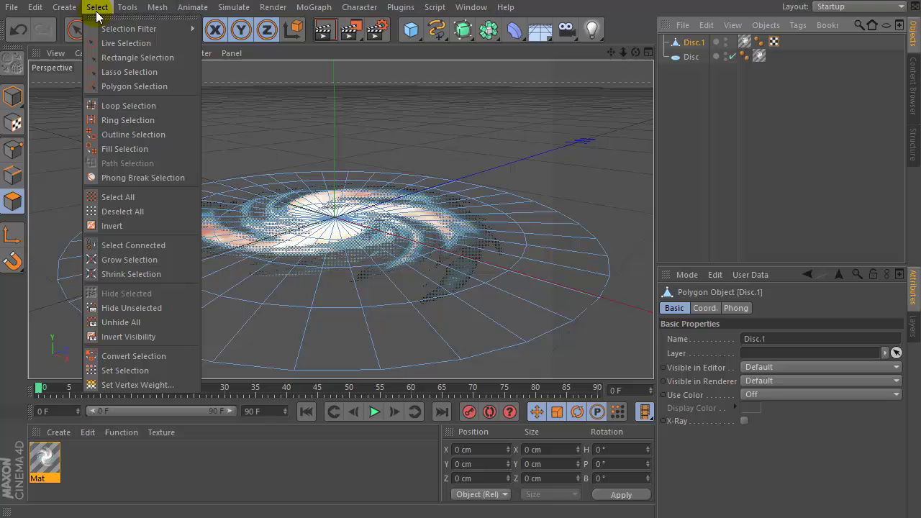
left_click(118, 196)
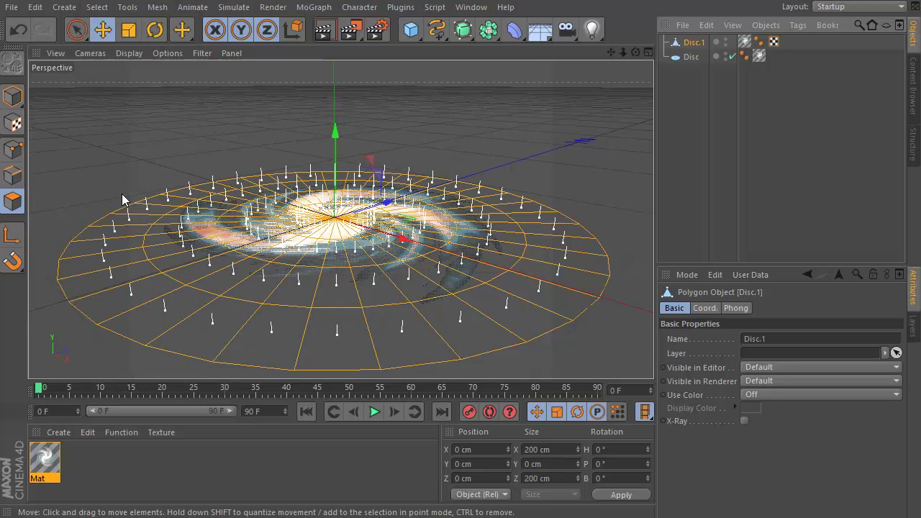
right_click(123, 80)
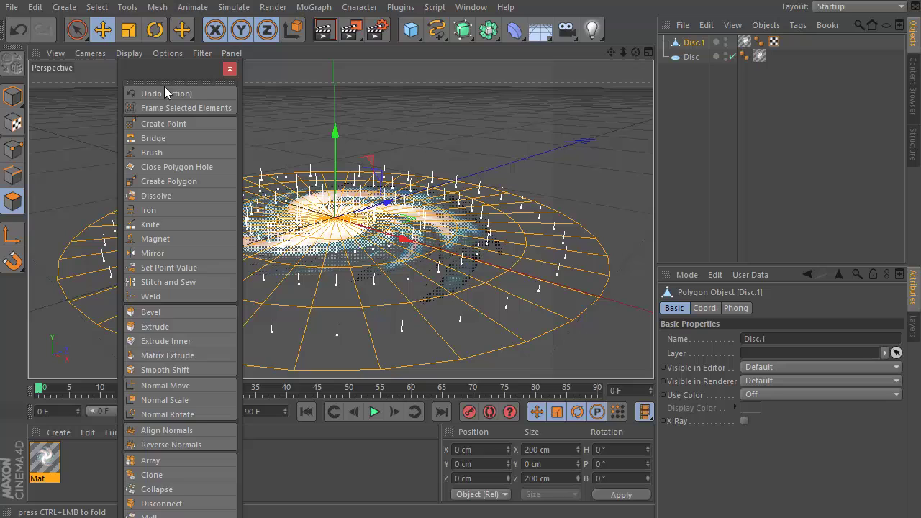
left_click_drag(195, 72, 656, 0)
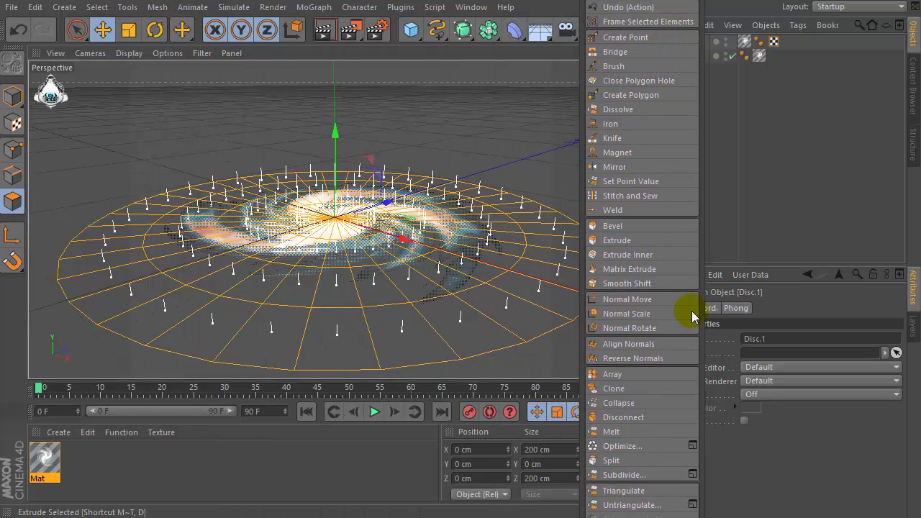
- Subdivide the polygons five times, triangulate, then subdivide once more
left_click(615, 475)
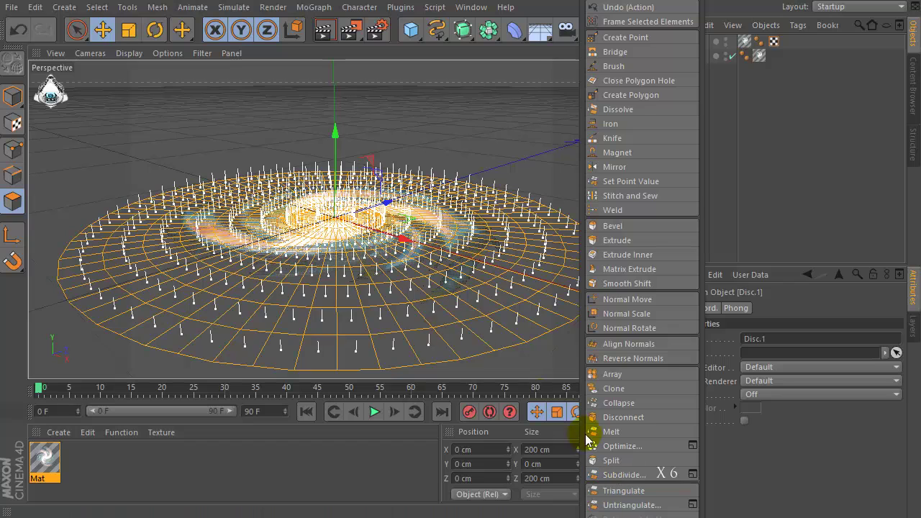
left_click(622, 476)
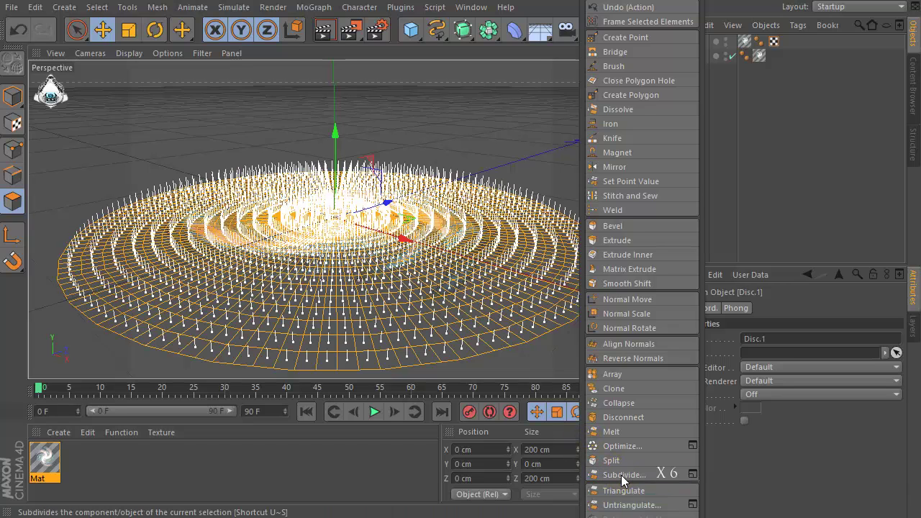
left_click(622, 475)
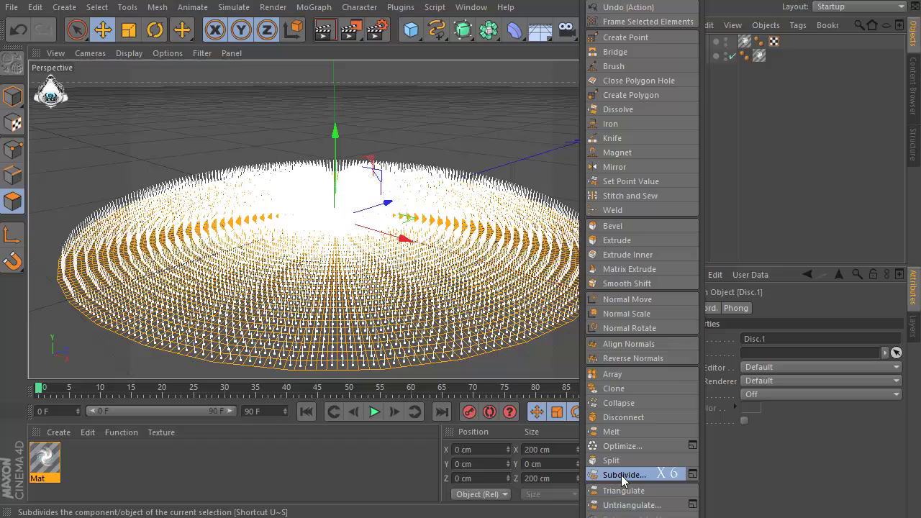
left_click(622, 476)
left_click(621, 475)
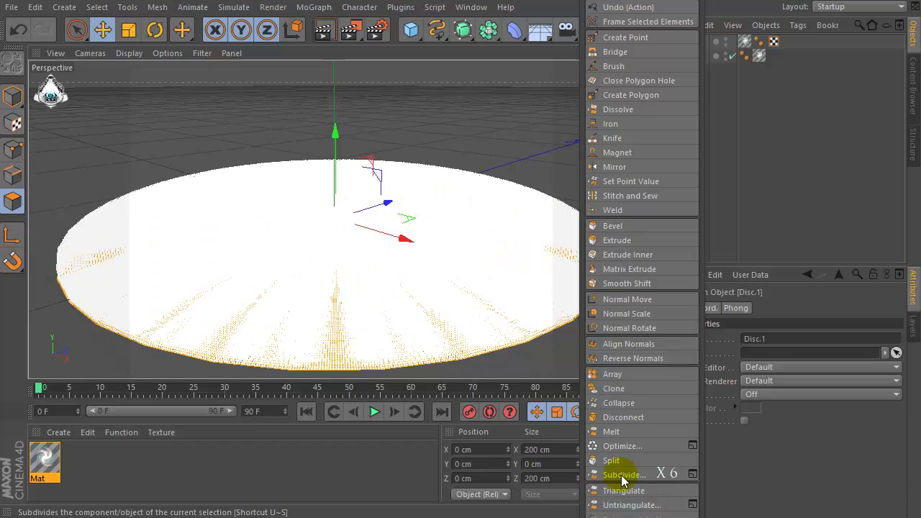
left_click(623, 489)
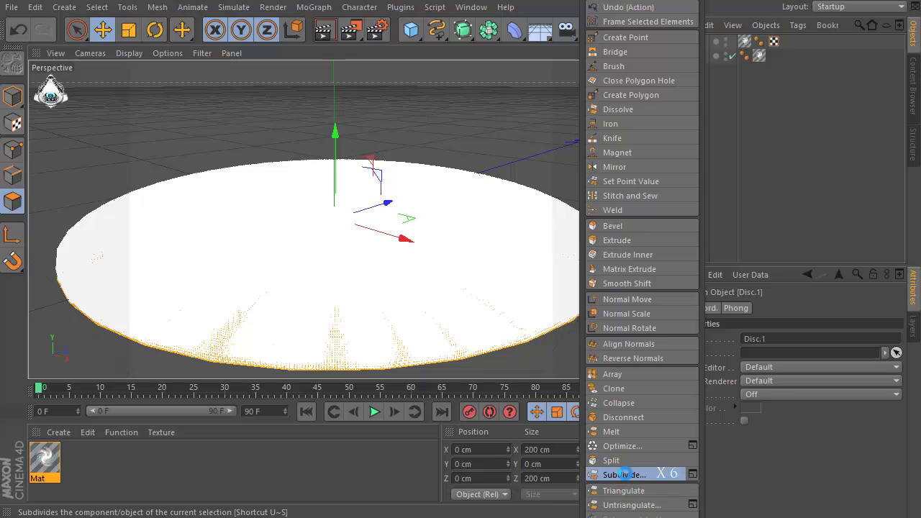
left_click(623, 474)
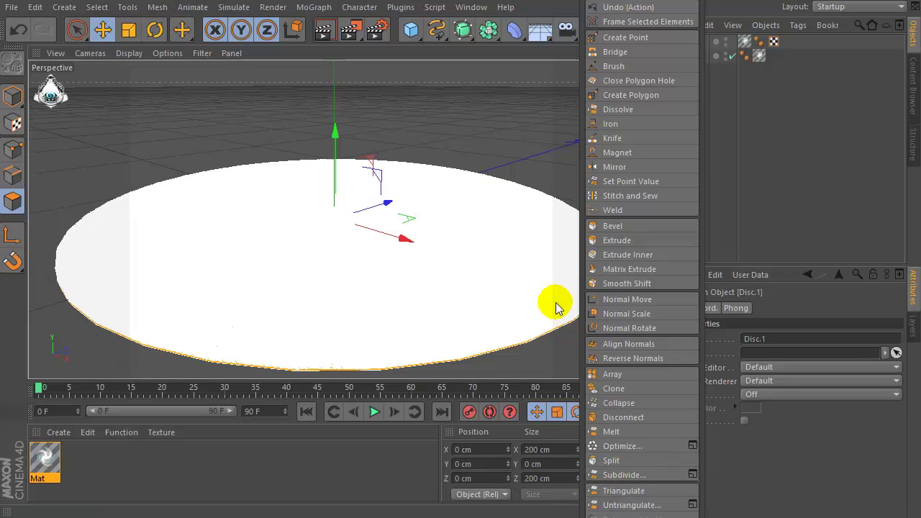
left_click(659, 81)
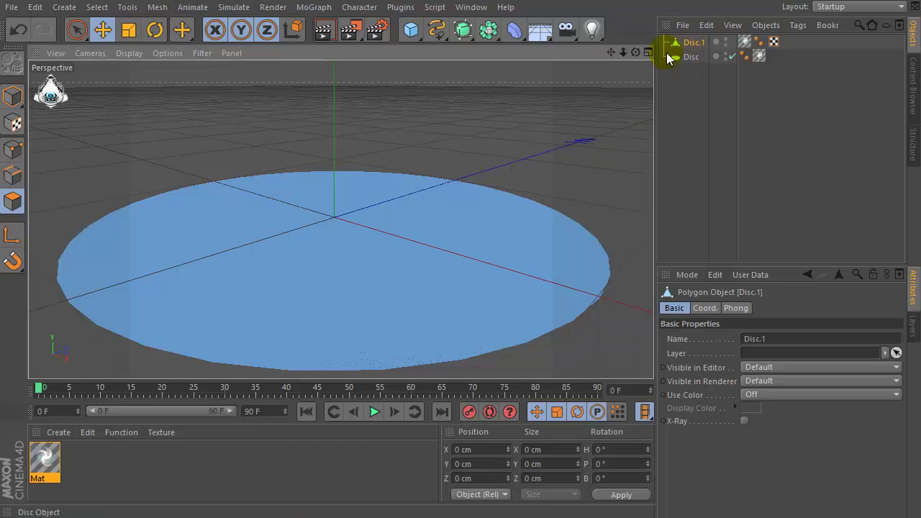
- Add an Explosion deformer as a child of Disc.1
left_click(512, 31)
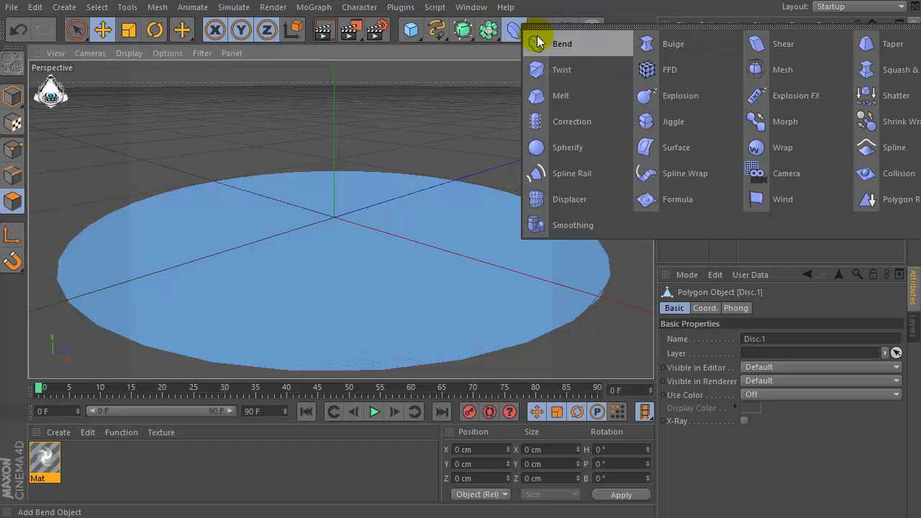
left_click(683, 97)
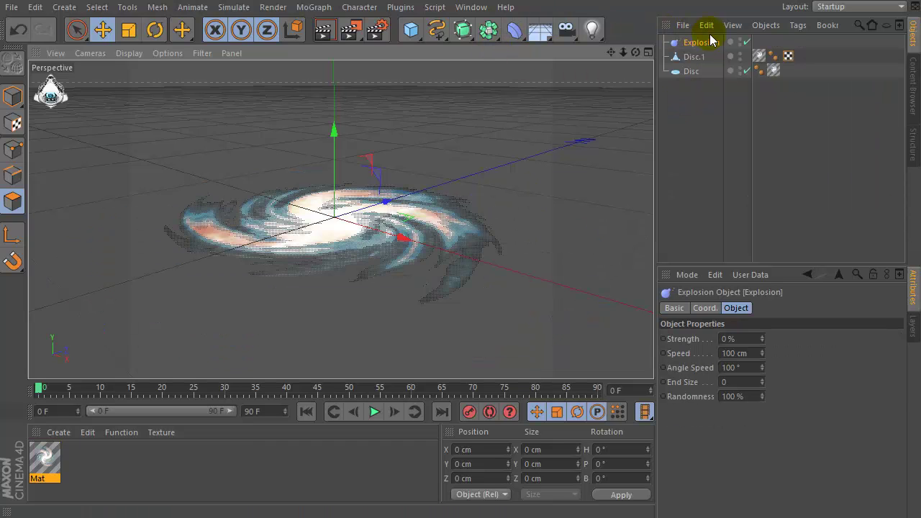
left_click_drag(701, 43, 697, 57)
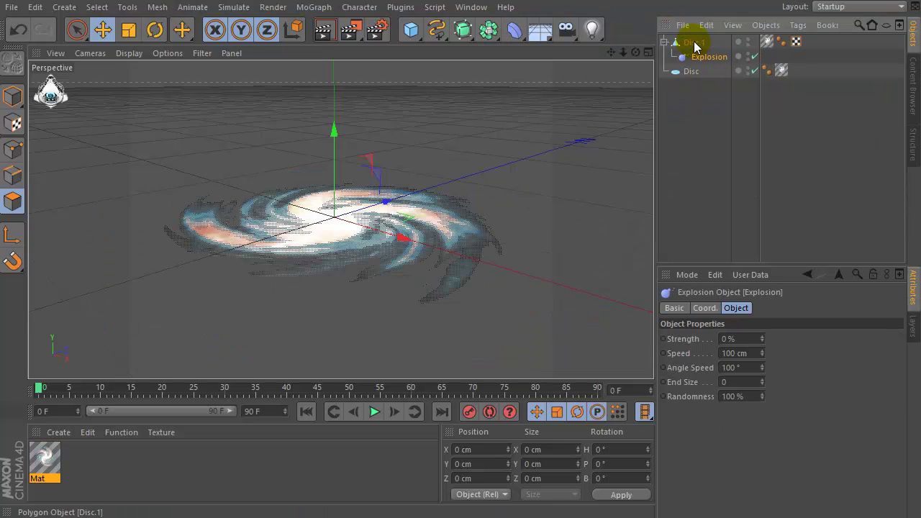
- Set the explosion to Strength 2%, Speed 30 cm and Randomness 90%
left_click(747, 338)
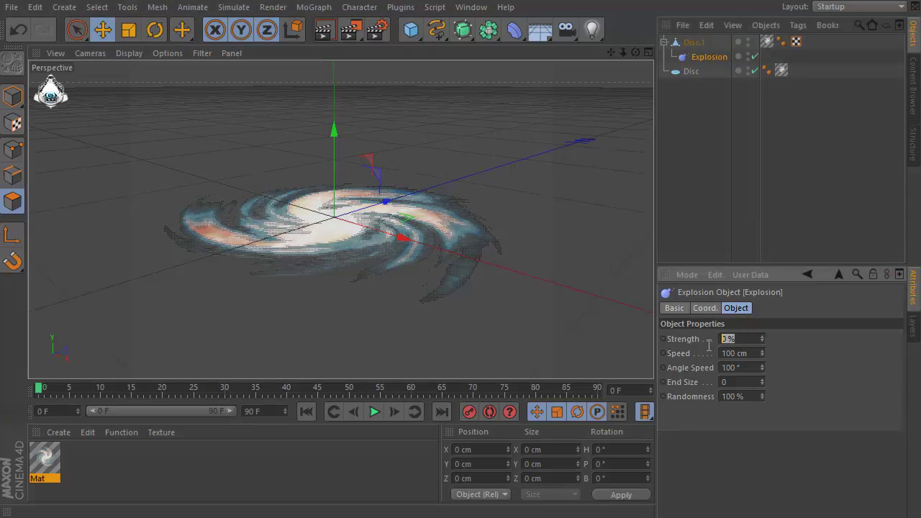
type("2")
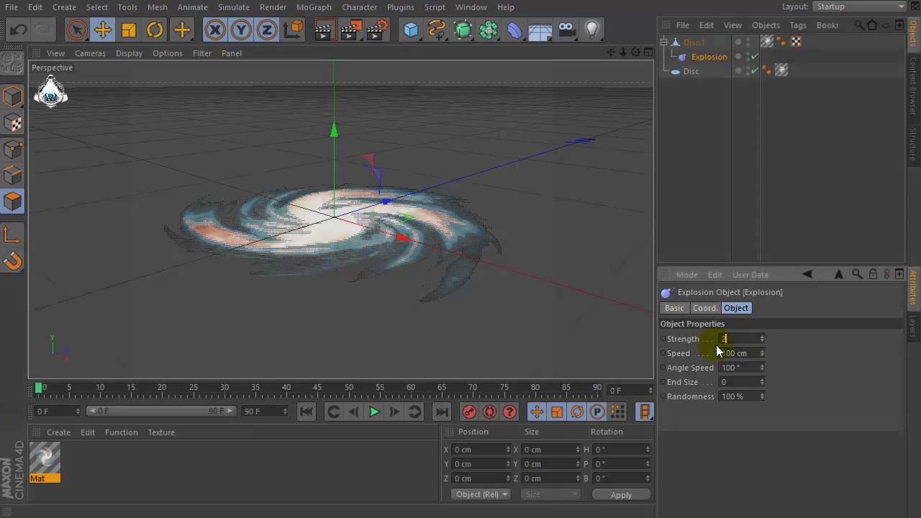
left_click(743, 354)
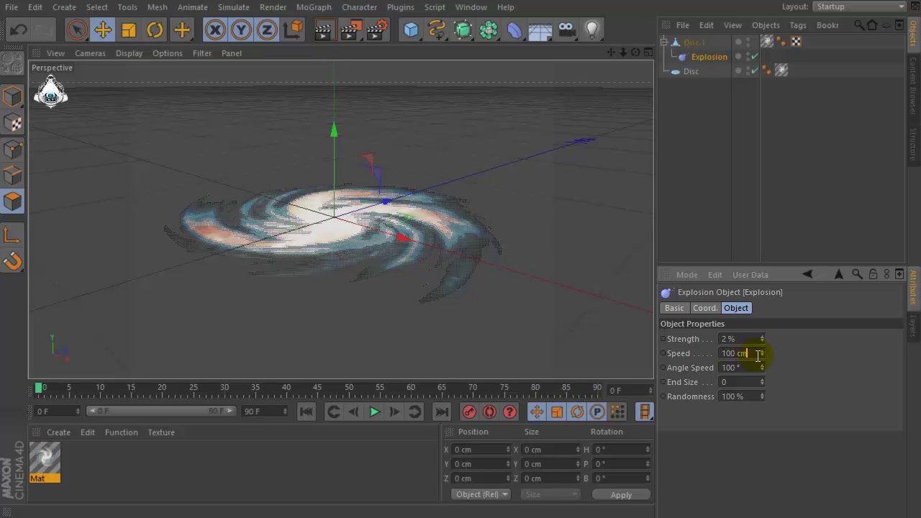
left_click_drag(751, 353, 720, 354)
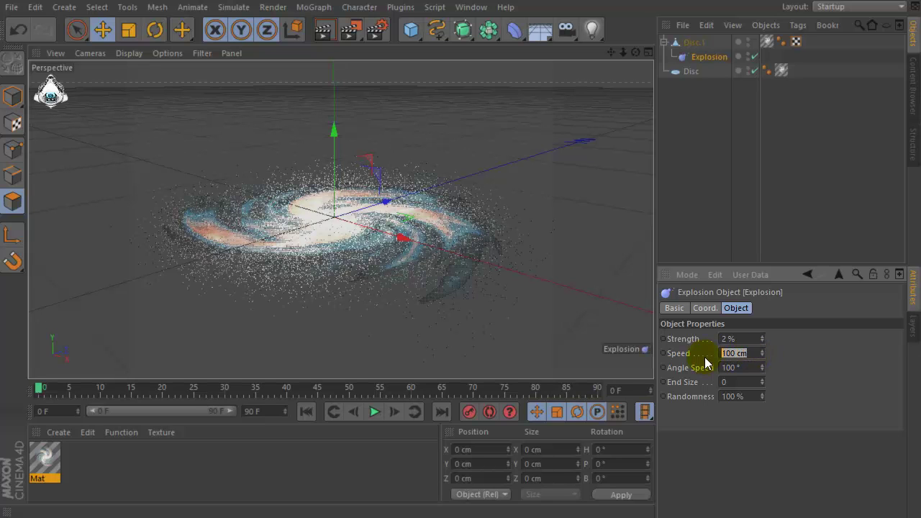
type("30")
key("Return")
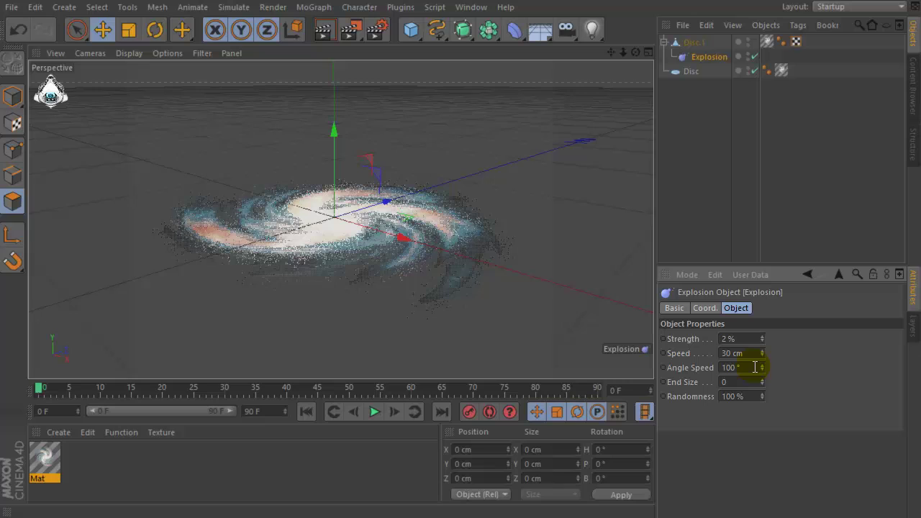
left_click(754, 367)
left_click(753, 395)
type("90")
key("Return")
left_click(645, 411)
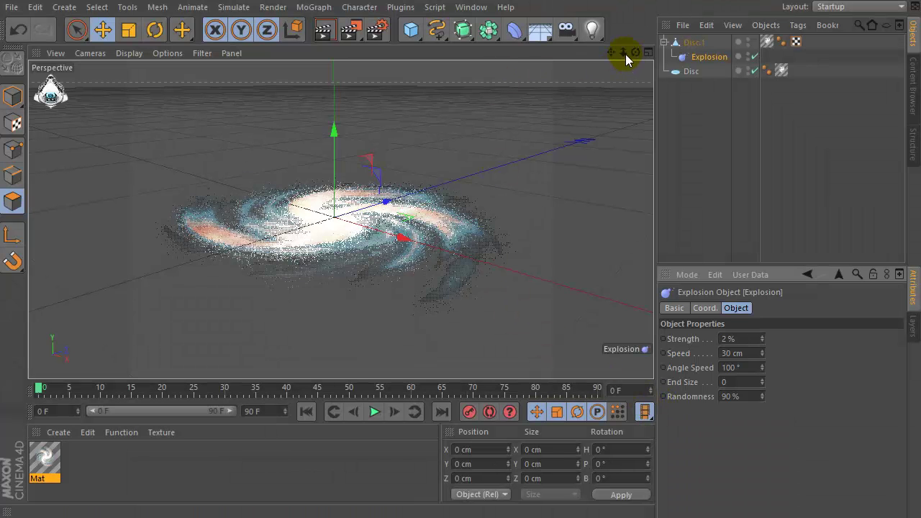
left_click_drag(624, 52, 601, 56)
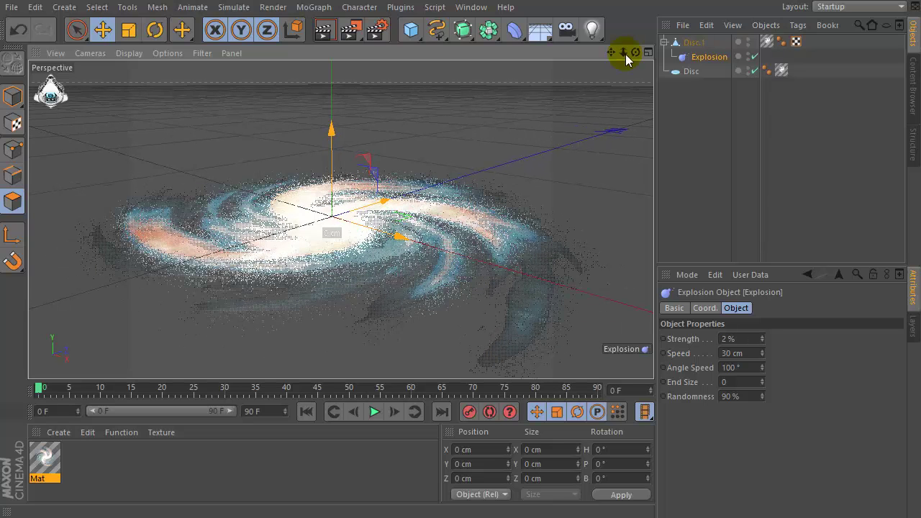
- Set the Explosion deformer's Speed to 25 cm
left_click(747, 353)
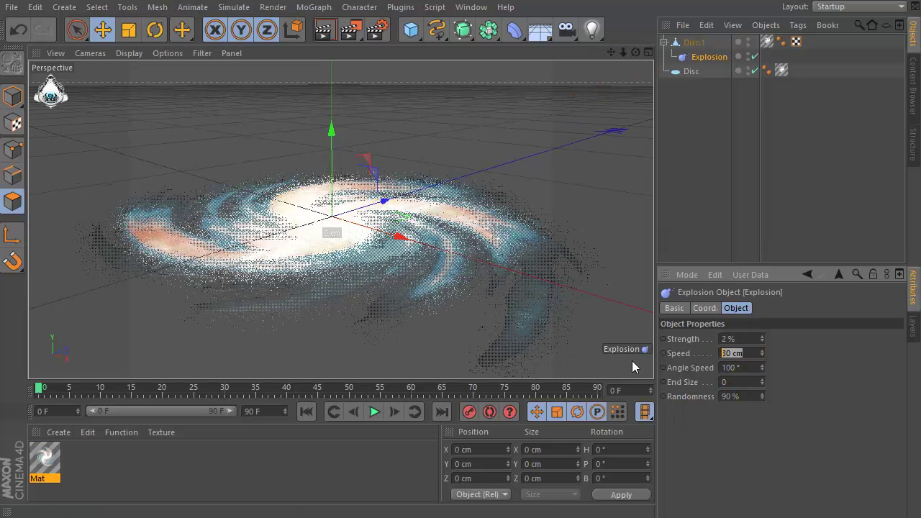
type("25")
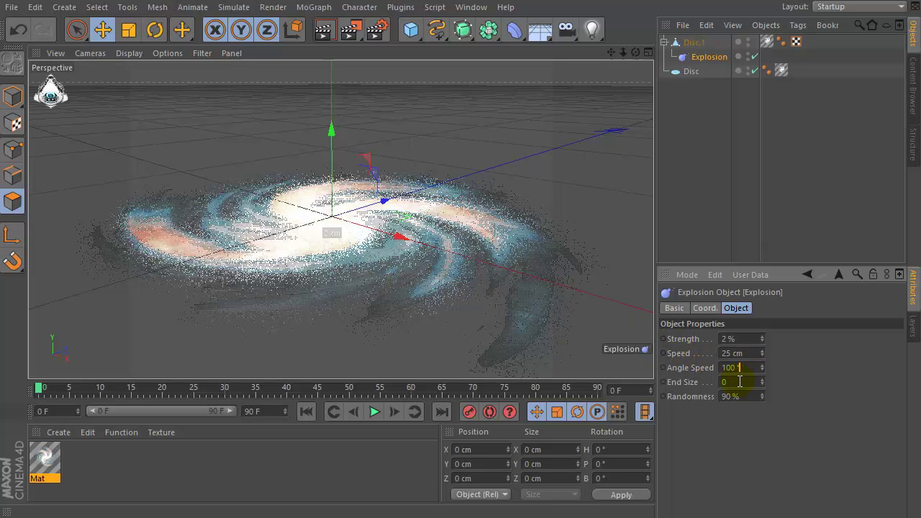
left_click(749, 395)
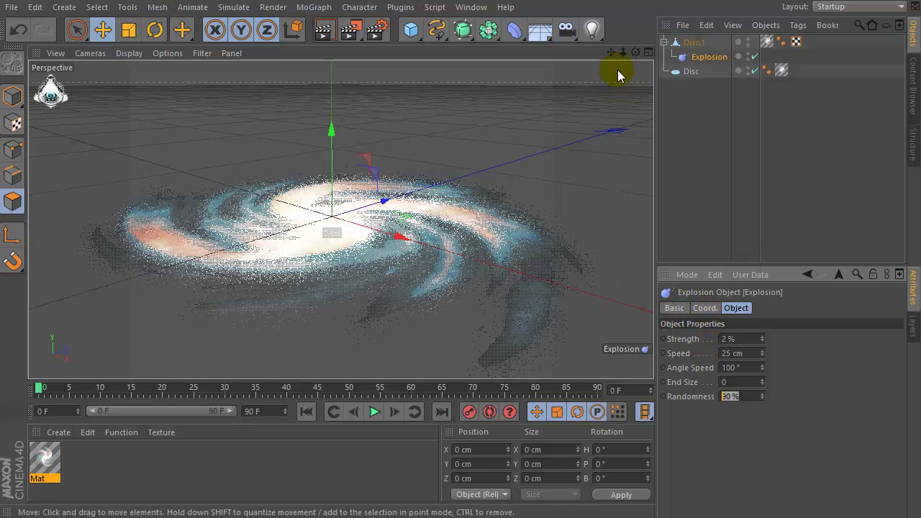
- Orbit to look down on the galaxy, render a viewport preview, then clear it
mouse_move(636, 53)
left_mouse_down()
mouse_move(636, 72)
mouse_move(621, 51)
left_mouse_up()
left_click(323, 33)
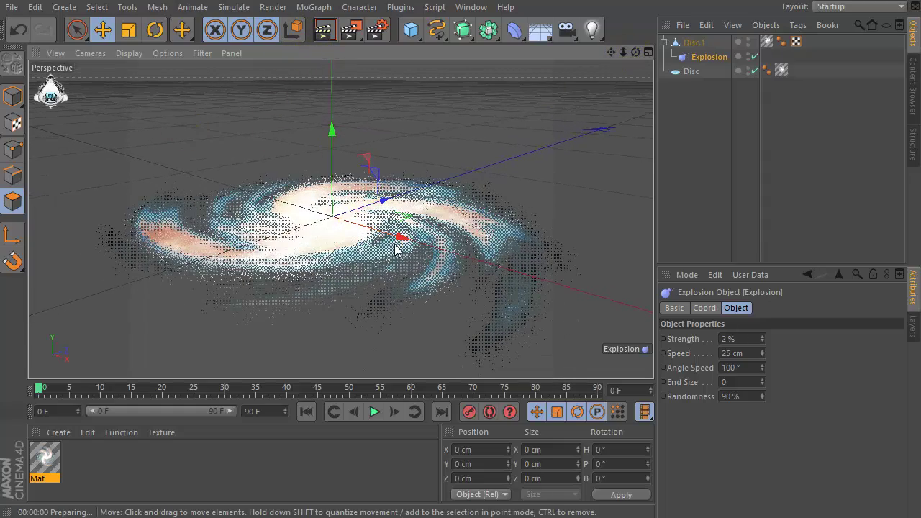
left_click(395, 248)
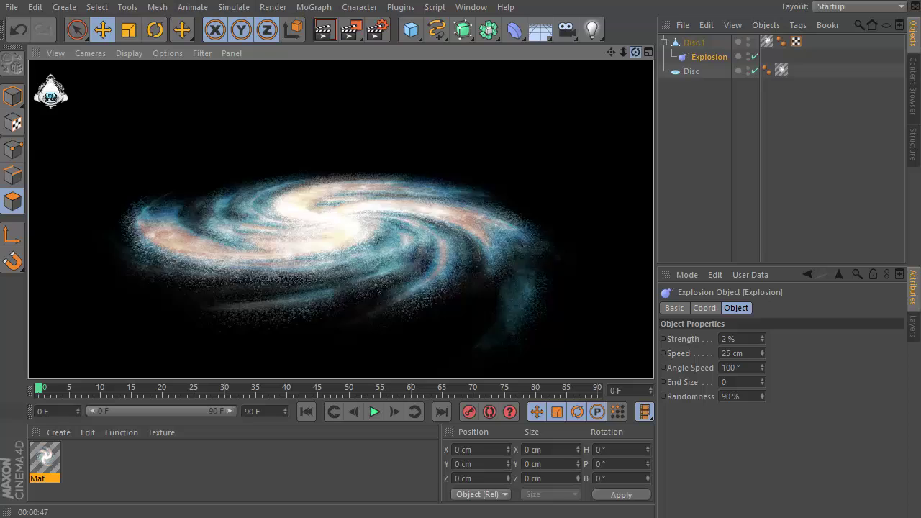
left_click(651, 180)
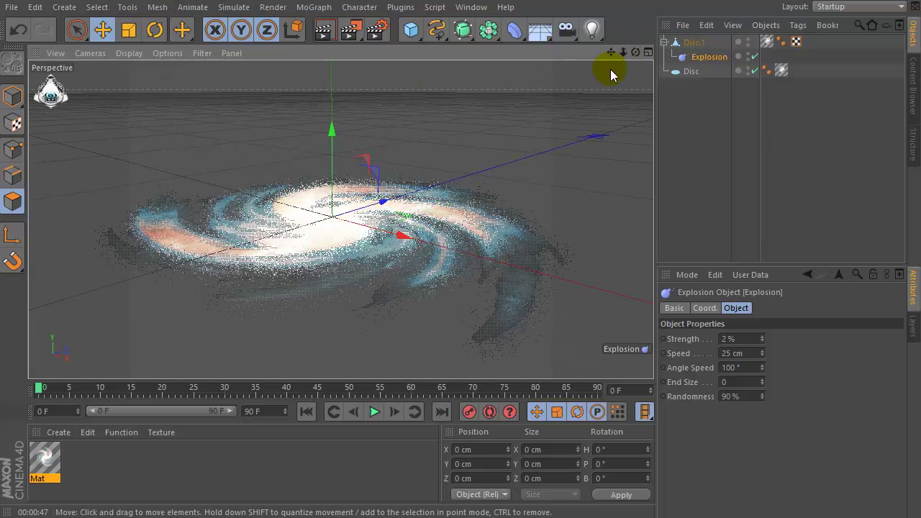
- Add a standard omni light and raise it above the galaxy
left_click(592, 29)
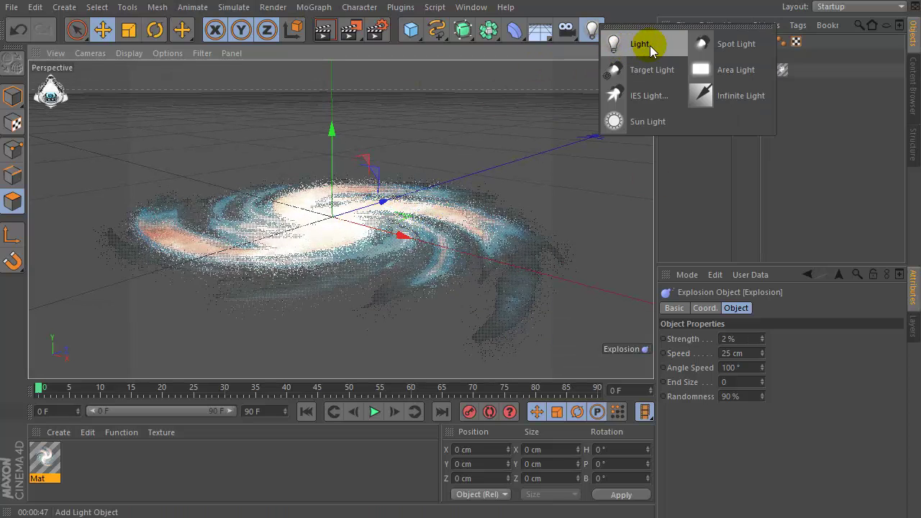
left_click(650, 48)
left_click_drag(329, 139, 333, 134)
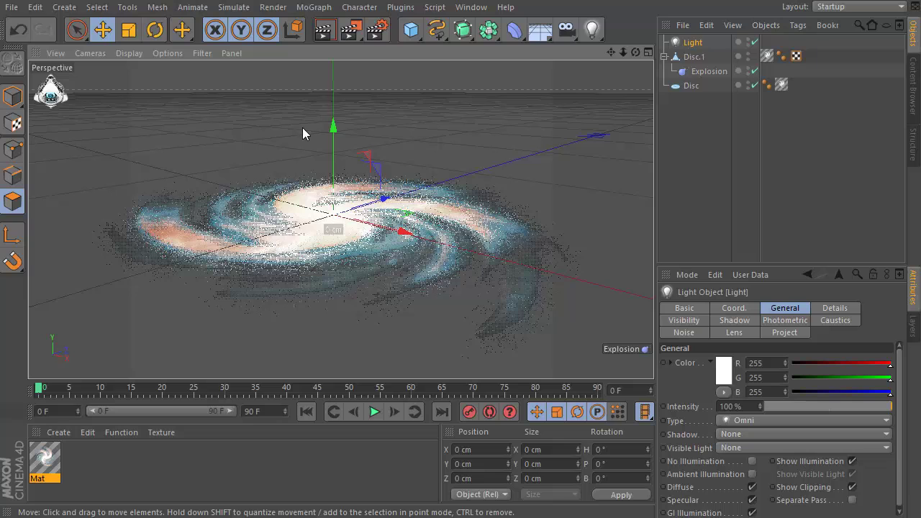
- Set the render output size to Width 2560 and Height 1440 pixels
left_click(378, 37)
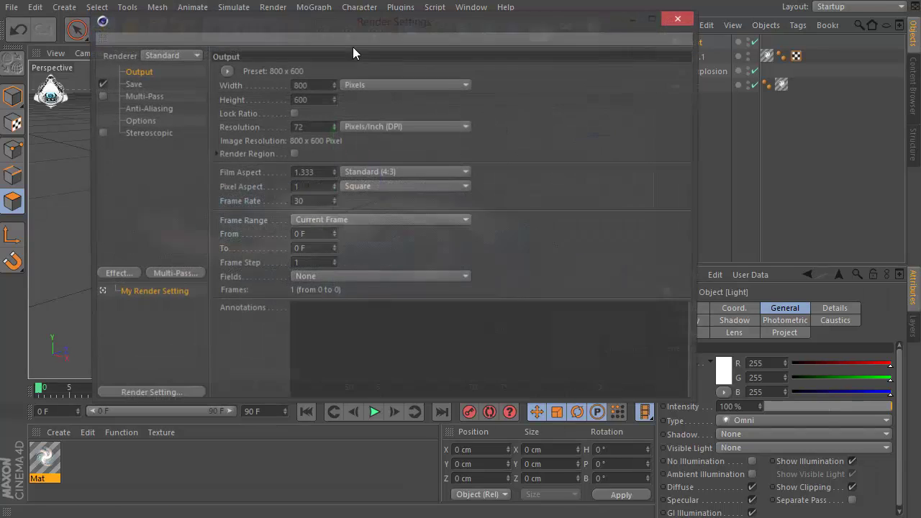
double_click(305, 75)
type("2560")
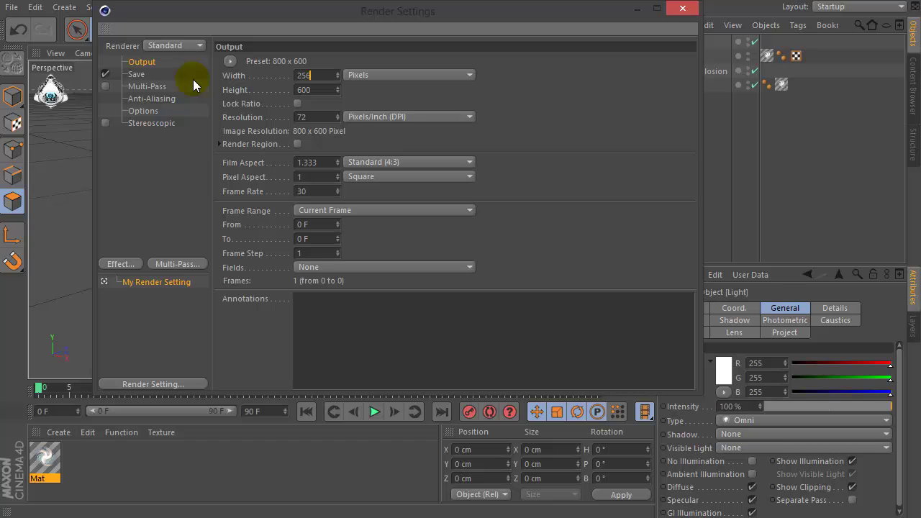
key("Tab")
type("1440")
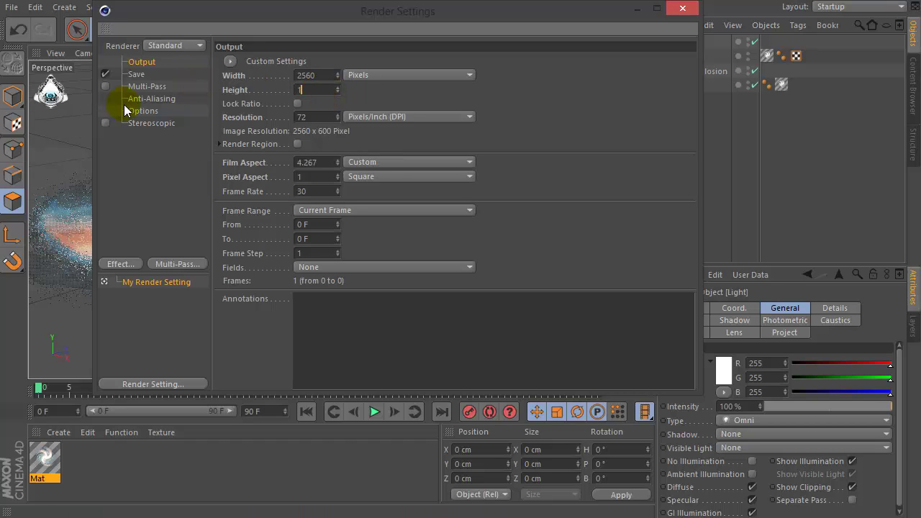
double_click(311, 75)
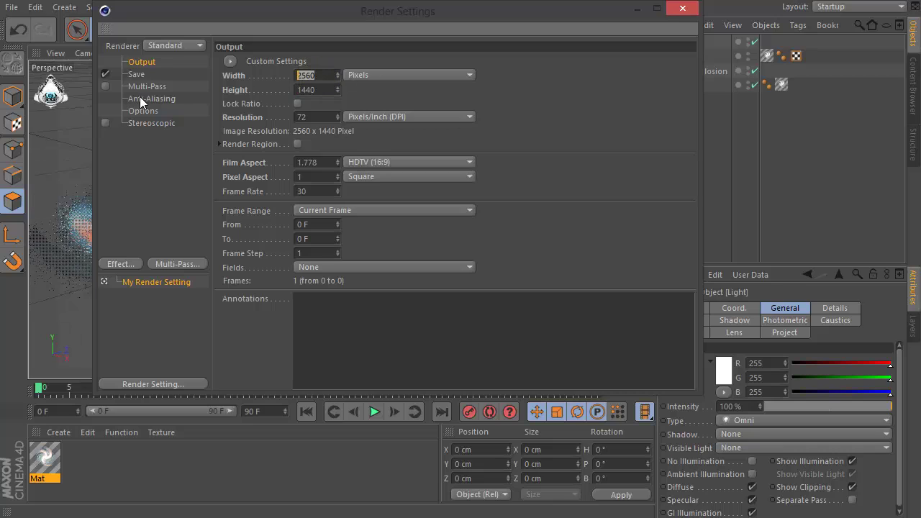
left_click(320, 90)
double_click(311, 117)
- Change the Save format from TIFF (PSD Layers) to JPEG, keeping 2560 x 1440 output
left_click(136, 74)
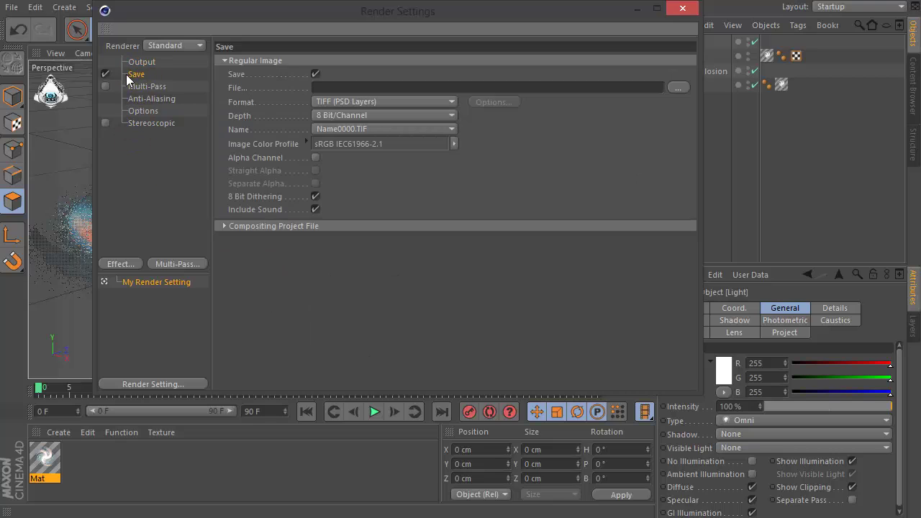
left_click(141, 63)
key("Tab")
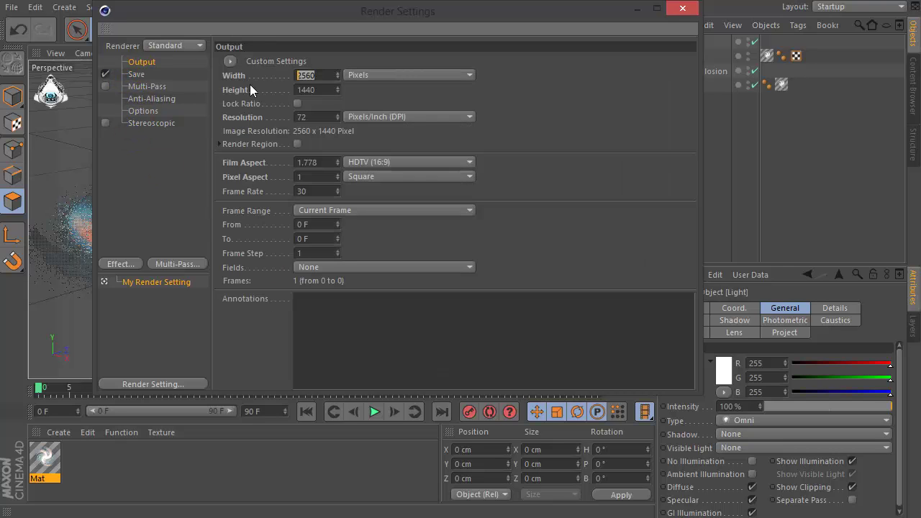
key("Tab")
left_click(137, 75)
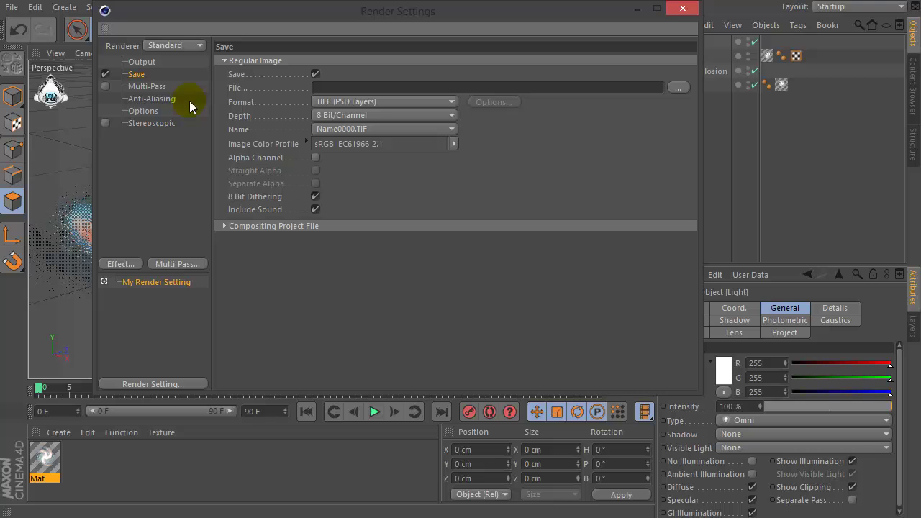
left_click(348, 101)
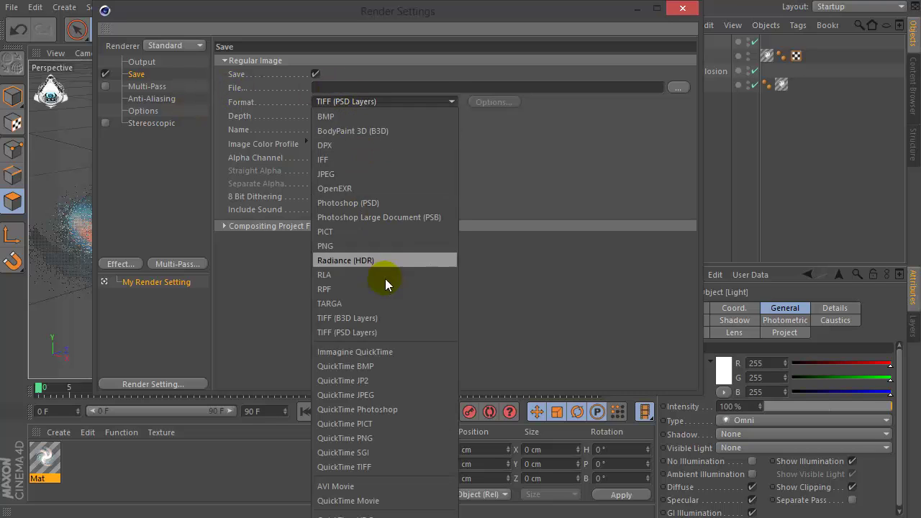
left_click(357, 175)
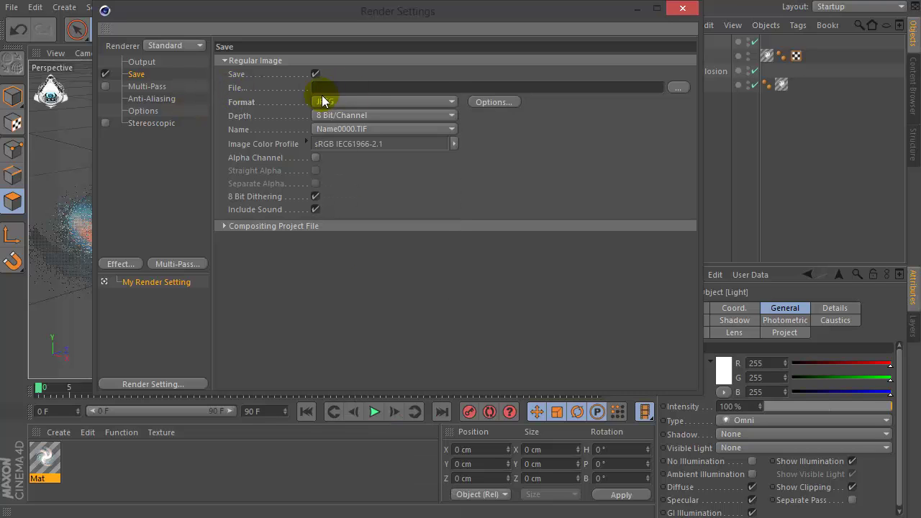